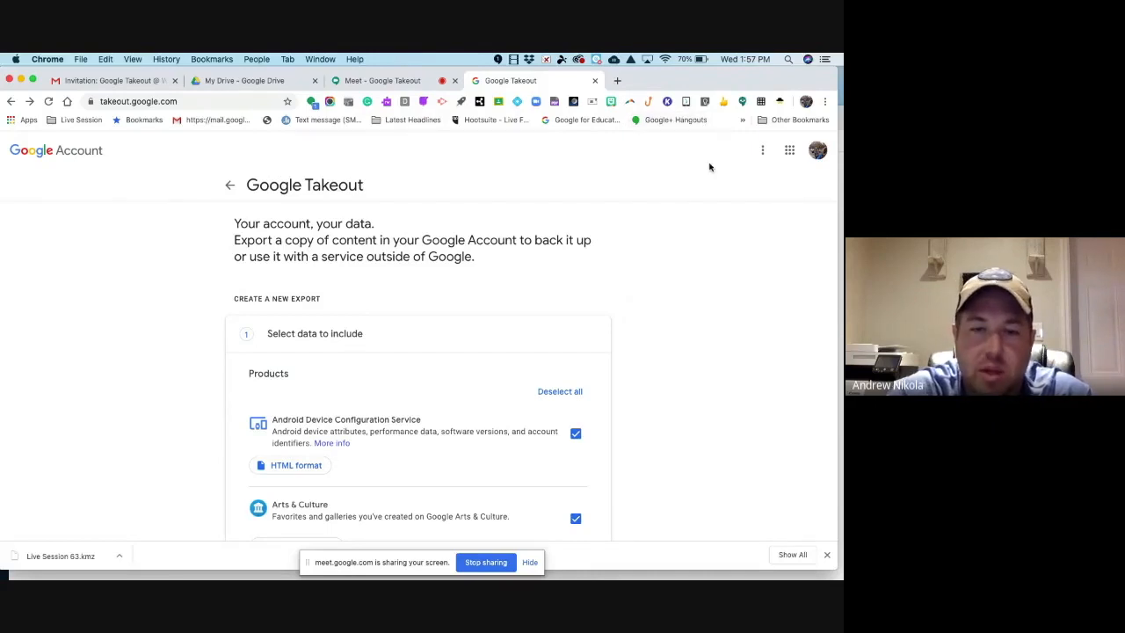
left_click(807, 102)
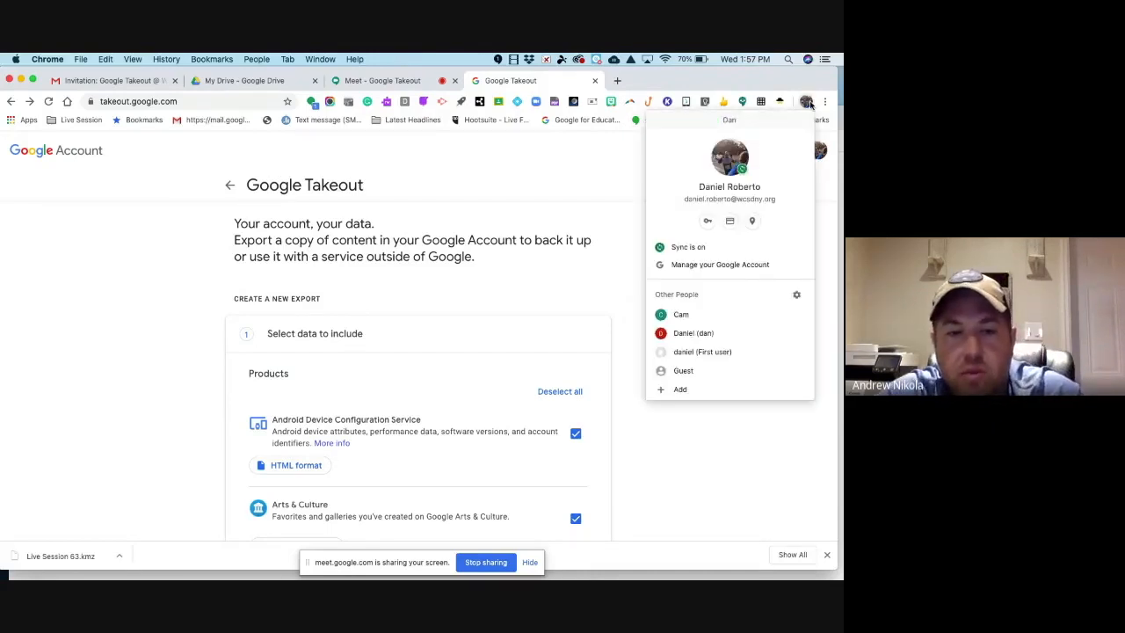
left_click(698, 314)
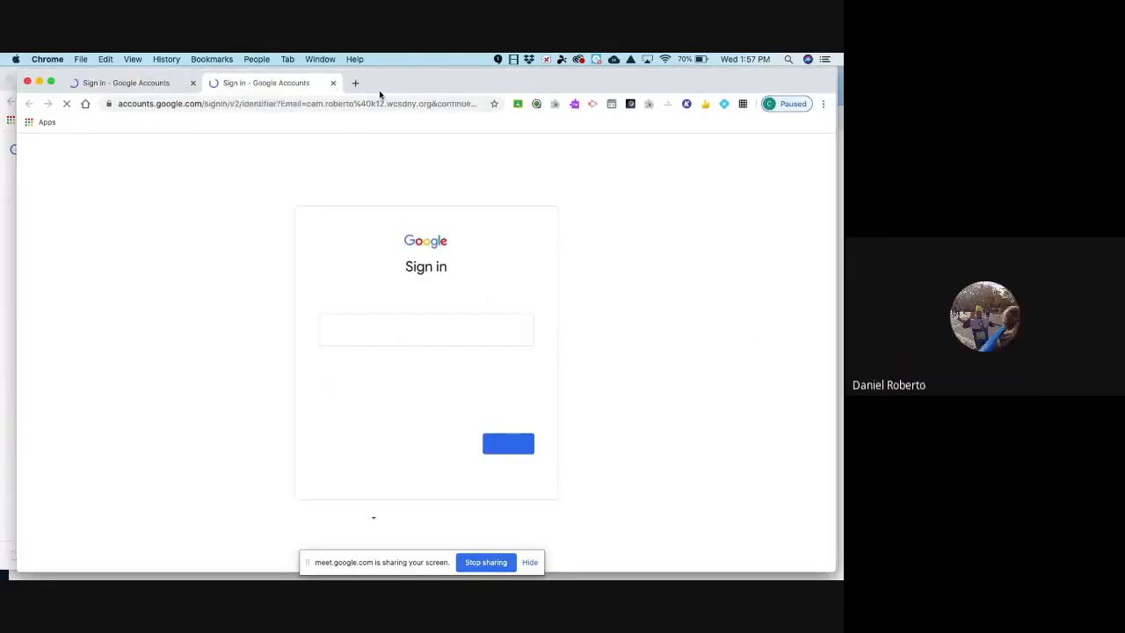
left_click(28, 81)
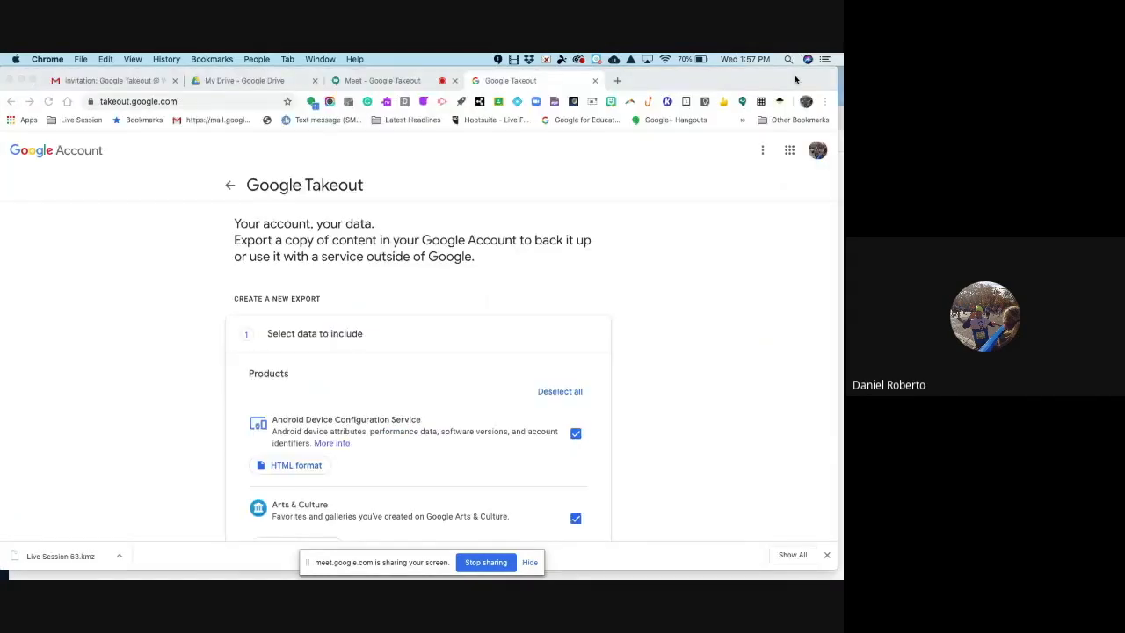
Step: Move the Takeout window aside and open the sign-up form for a personal Google Account in a guest window
left_click_drag(796, 80, 731, 80)
left_click_drag(703, 124, 671, 86)
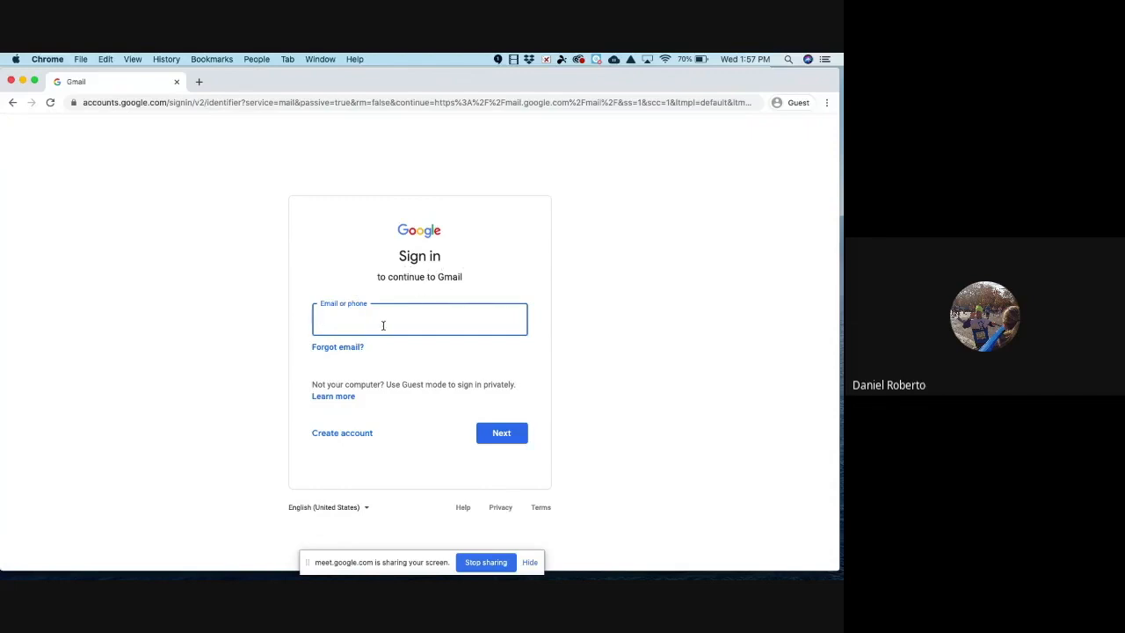
left_click(342, 435)
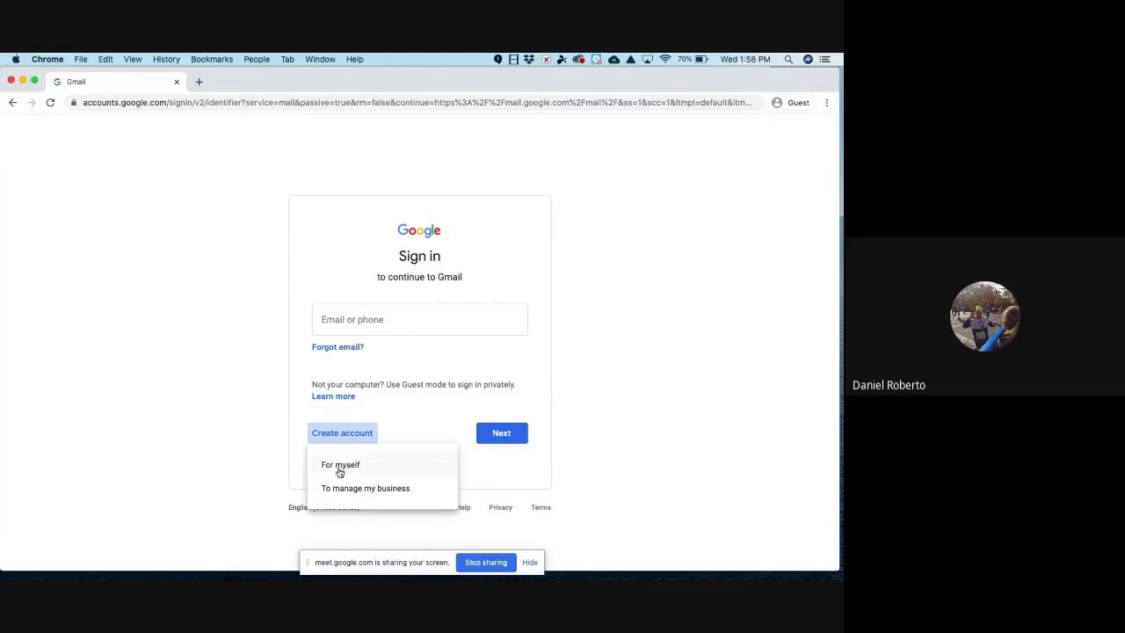
left_click(340, 466)
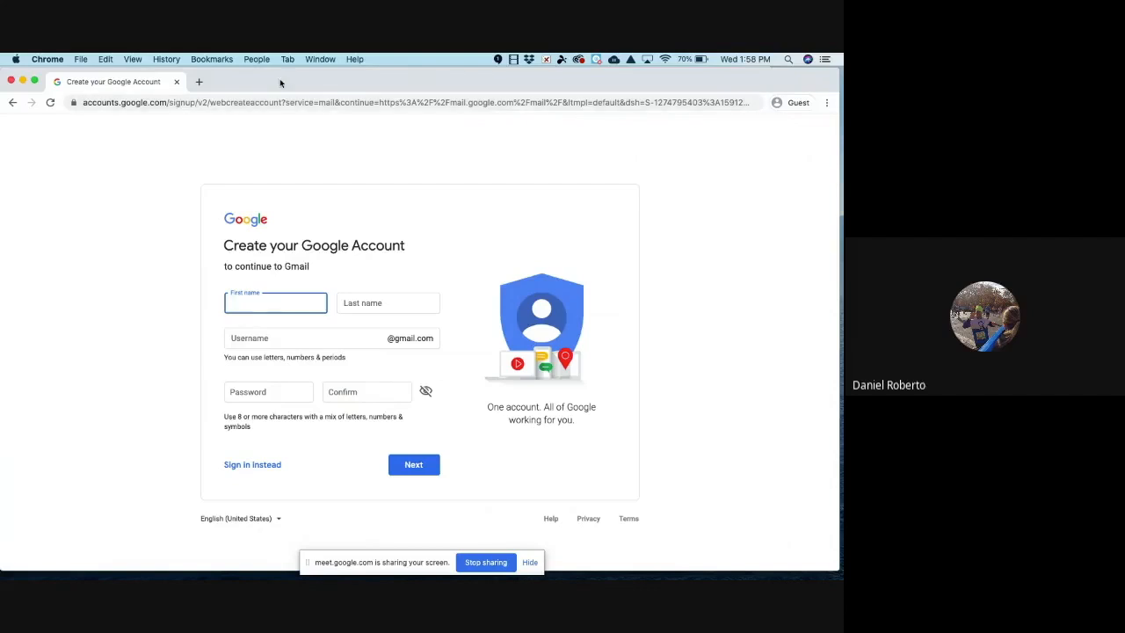
Step: Minimize the guest window, move the Google Takeout window back into place and highlight its takeout.google.com address
left_click(23, 82)
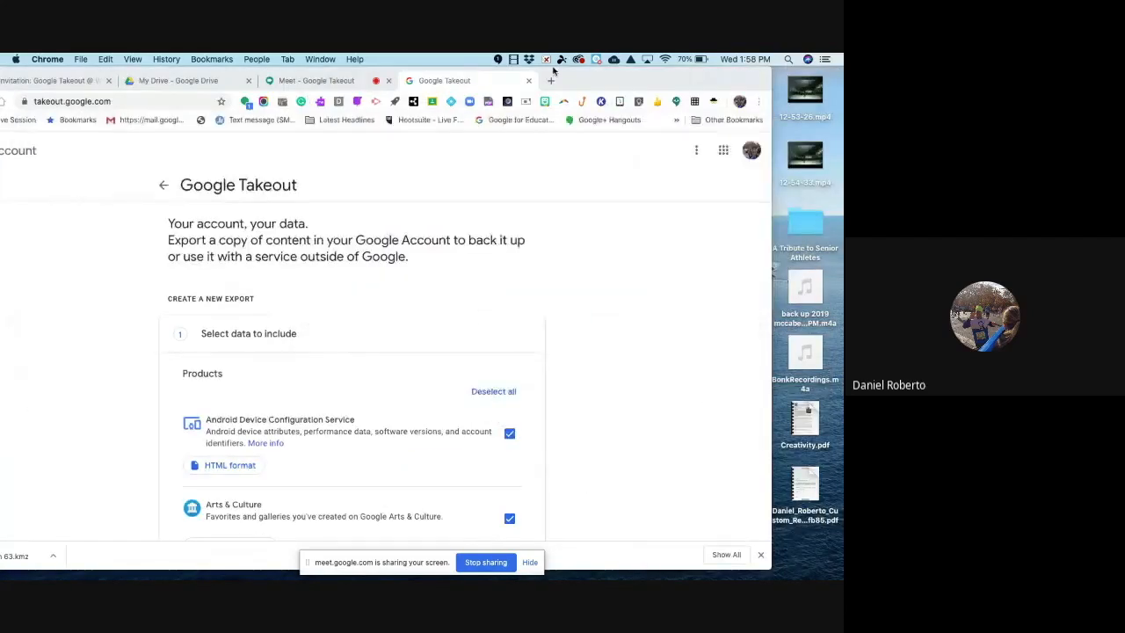
left_click_drag(574, 77, 645, 80)
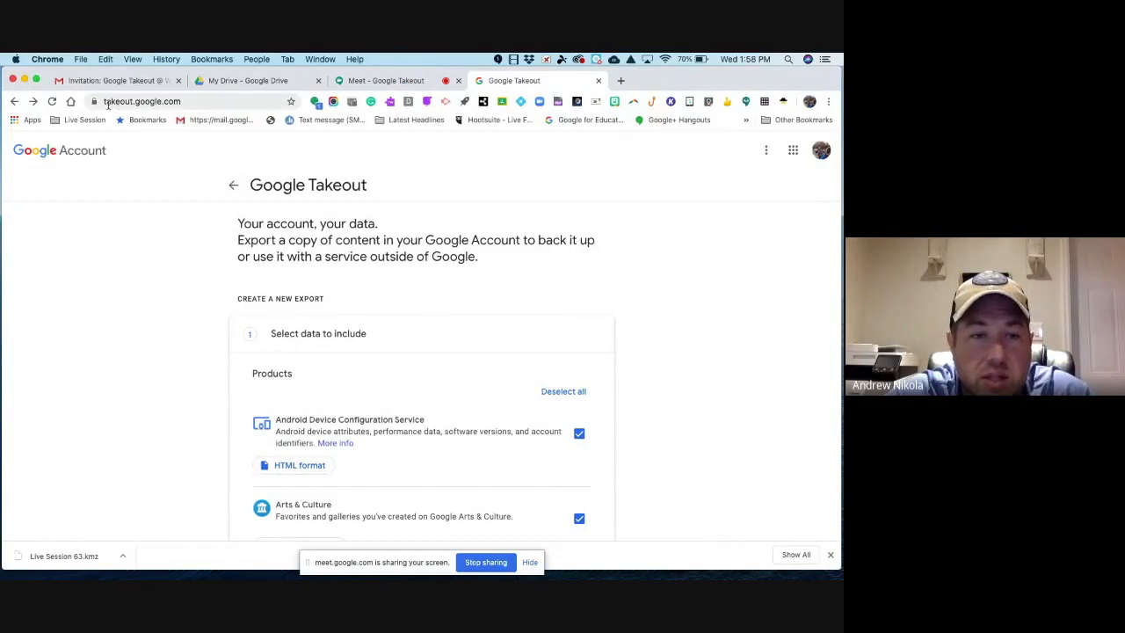
left_click_drag(104, 101, 180, 102)
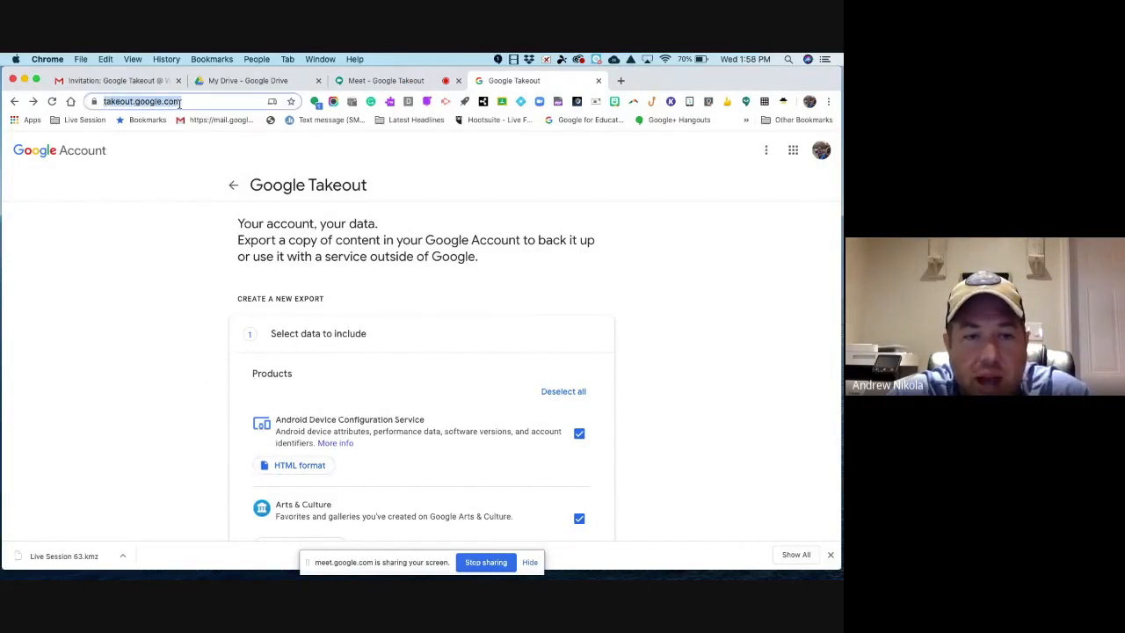
left_click(188, 165)
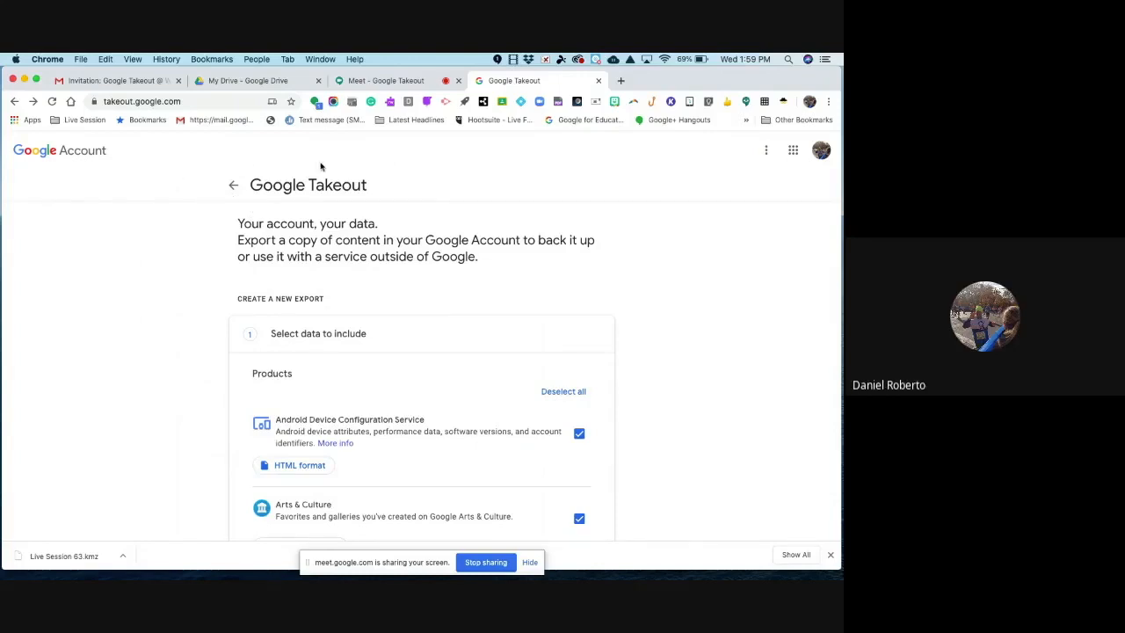
left_click(821, 152)
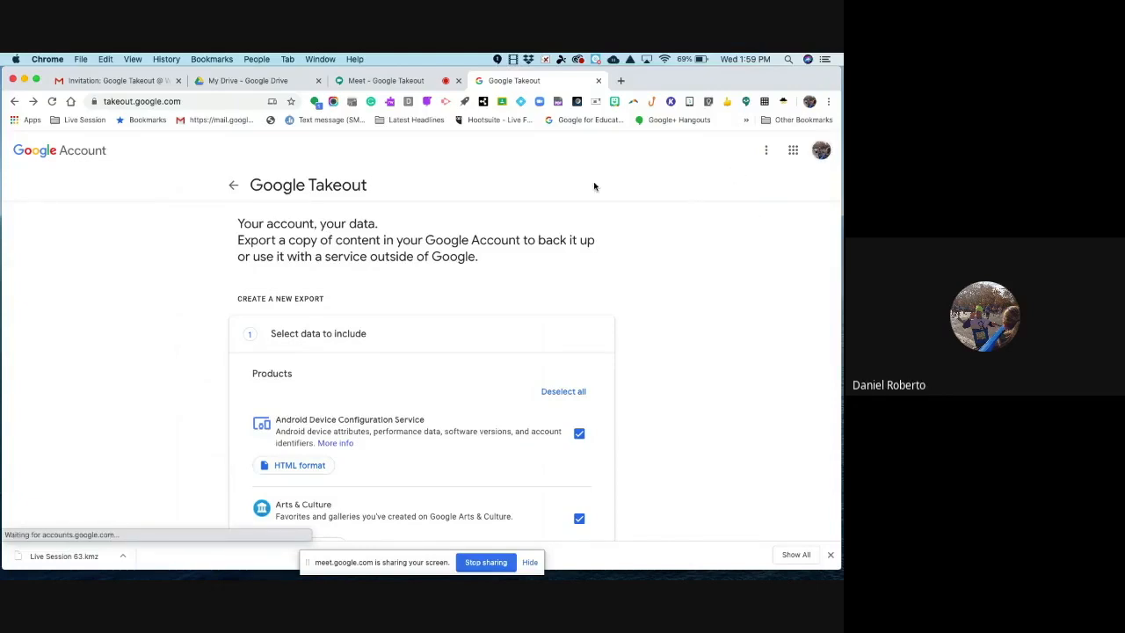
scroll(594, 187, "down", 1)
scroll(594, 187, "up", 1)
scroll(594, 187, "down", 4)
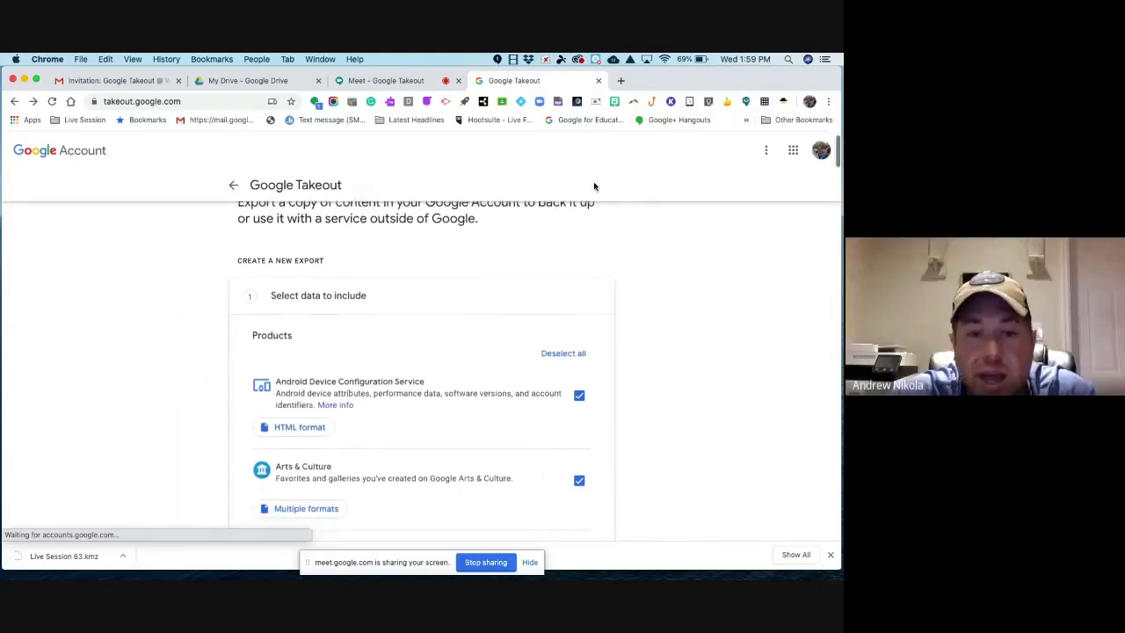
scroll(594, 186, "up", 4)
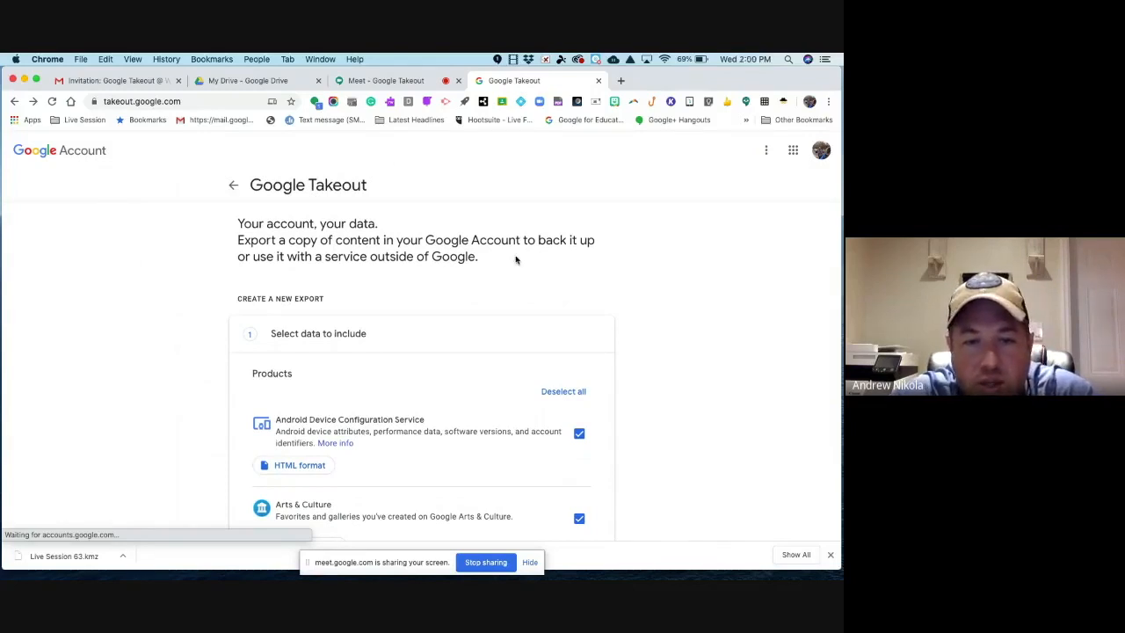
scroll(462, 299, "down", 1)
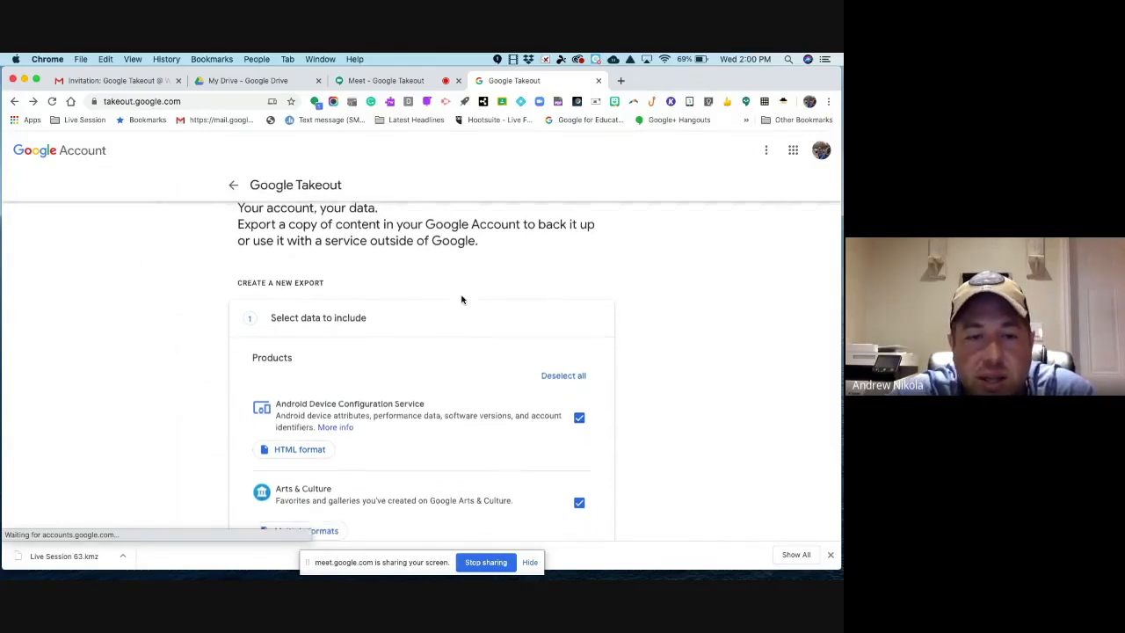
scroll(462, 299, "up", 1)
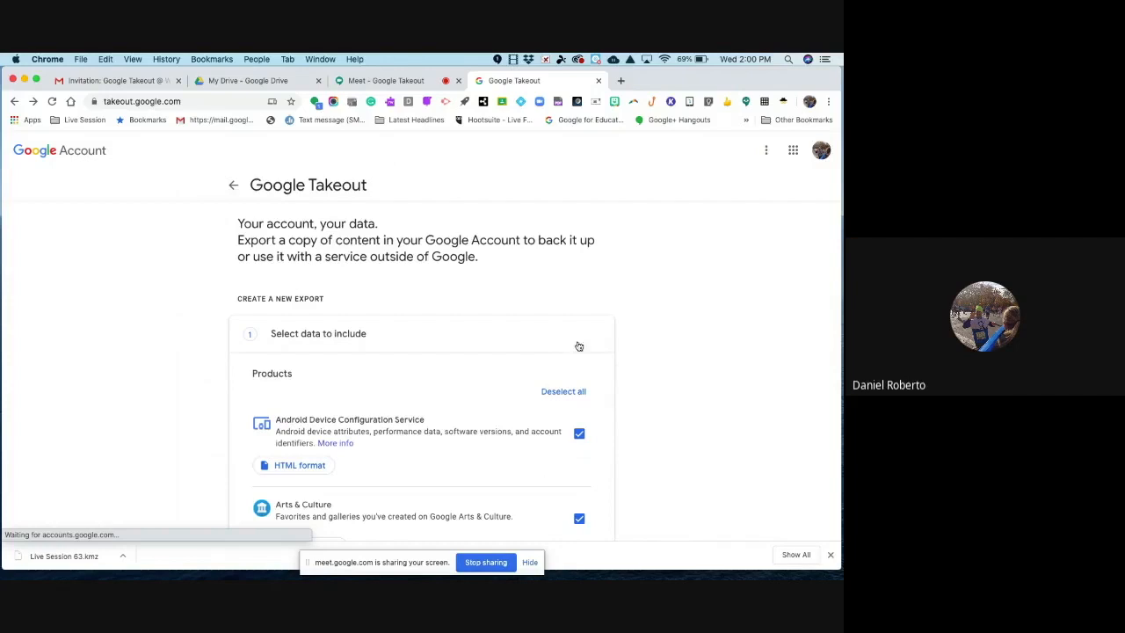
Step: Deselect all products in the list of data to include in the new export
scroll(499, 355, "down", 1)
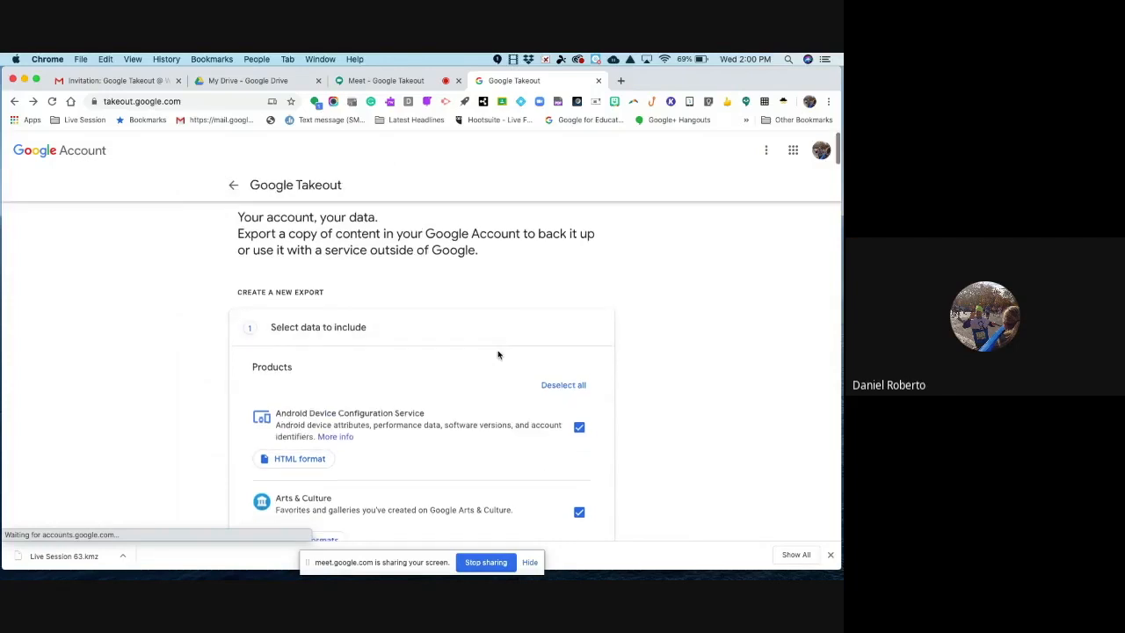
scroll(498, 355, "down", 1)
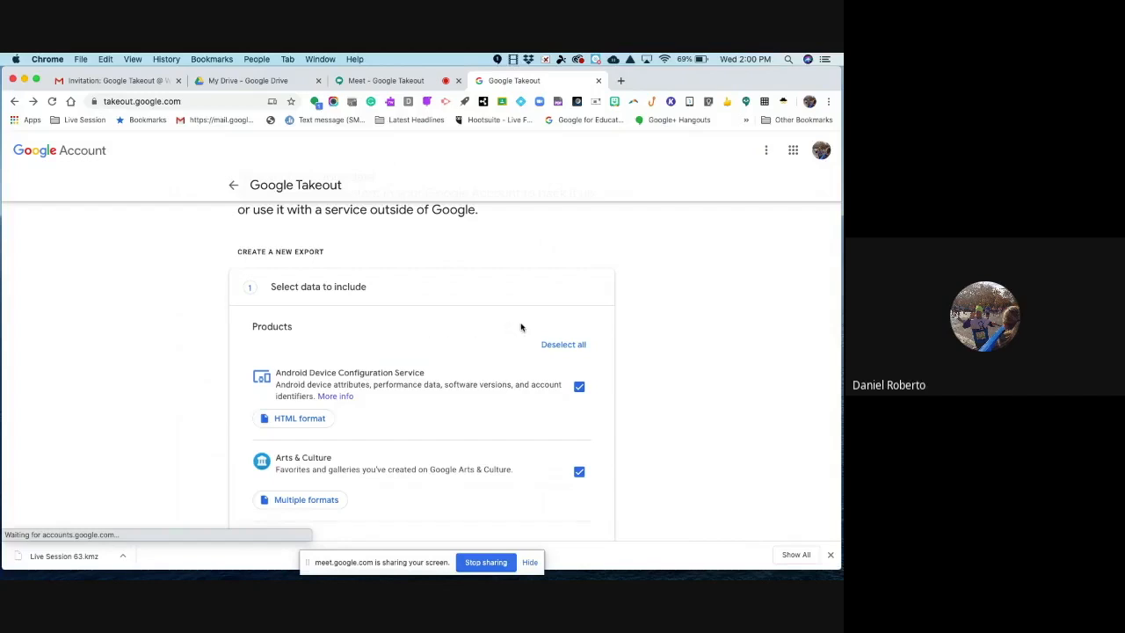
left_click(561, 346)
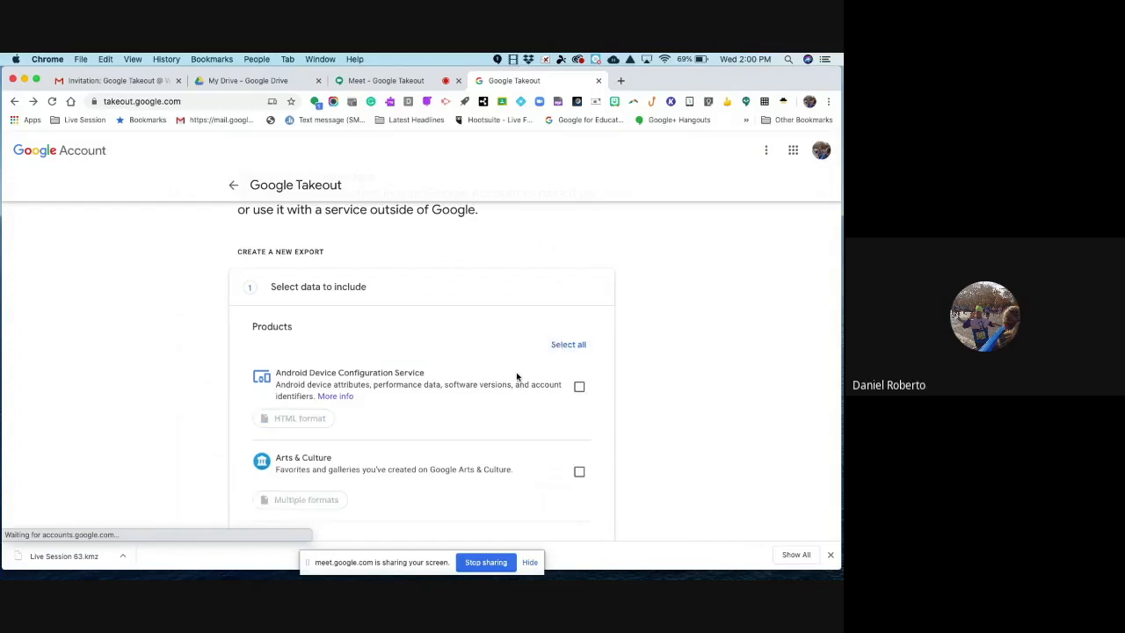
Step: Include the Chrome bookmarks, history and settings data in the export
scroll(517, 378, "down", 1)
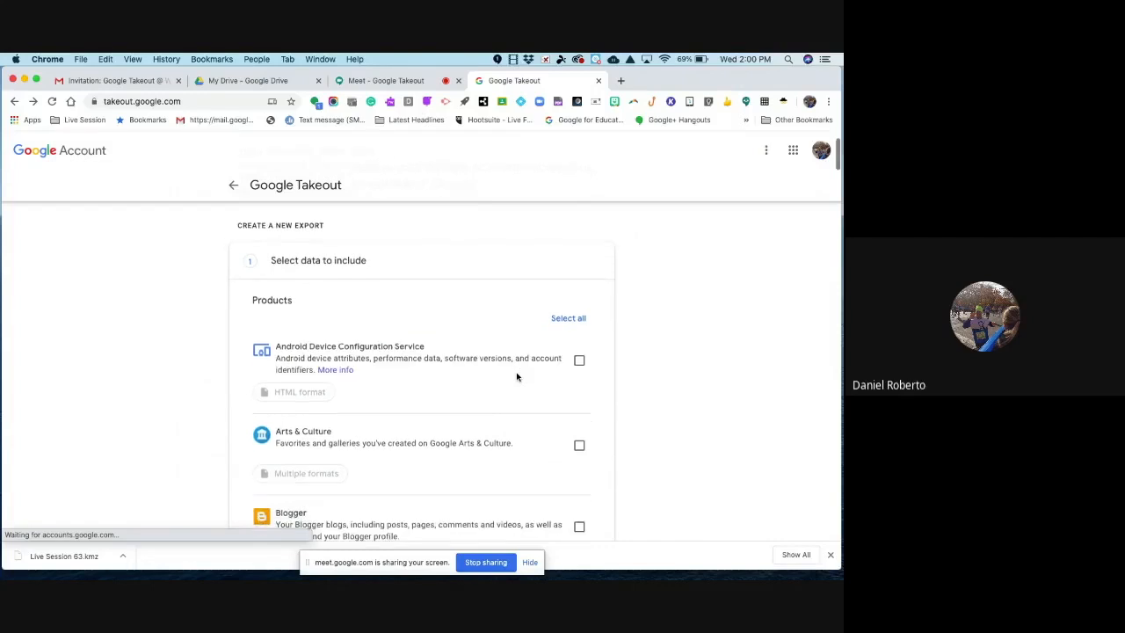
scroll(517, 377, "down", 2)
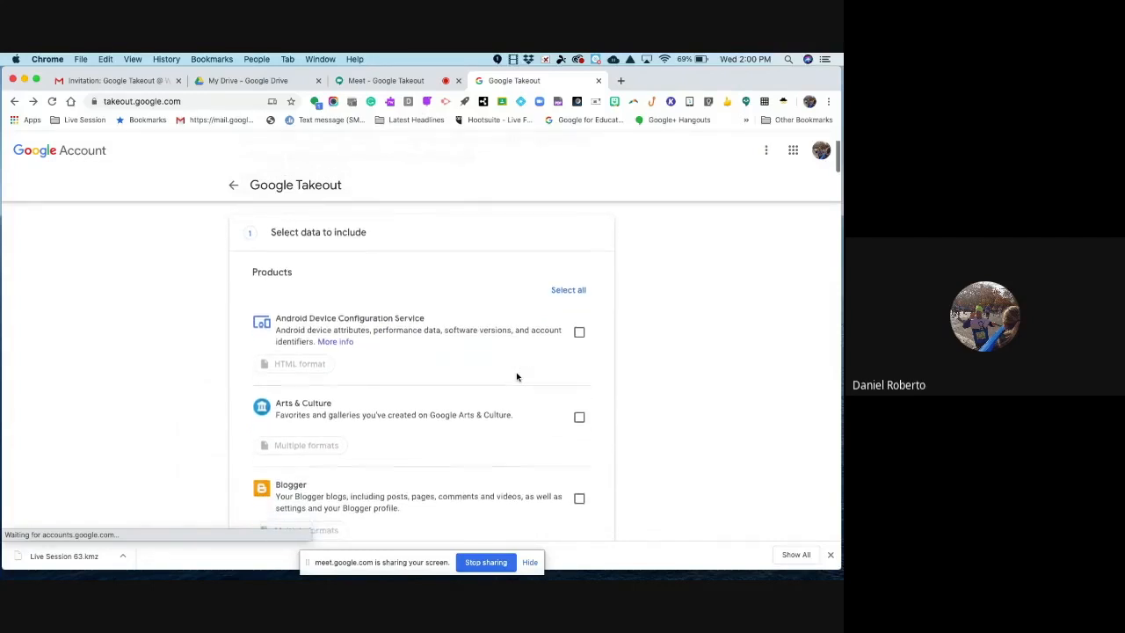
scroll(517, 377, "down", 3)
scroll(517, 377, "down", 2)
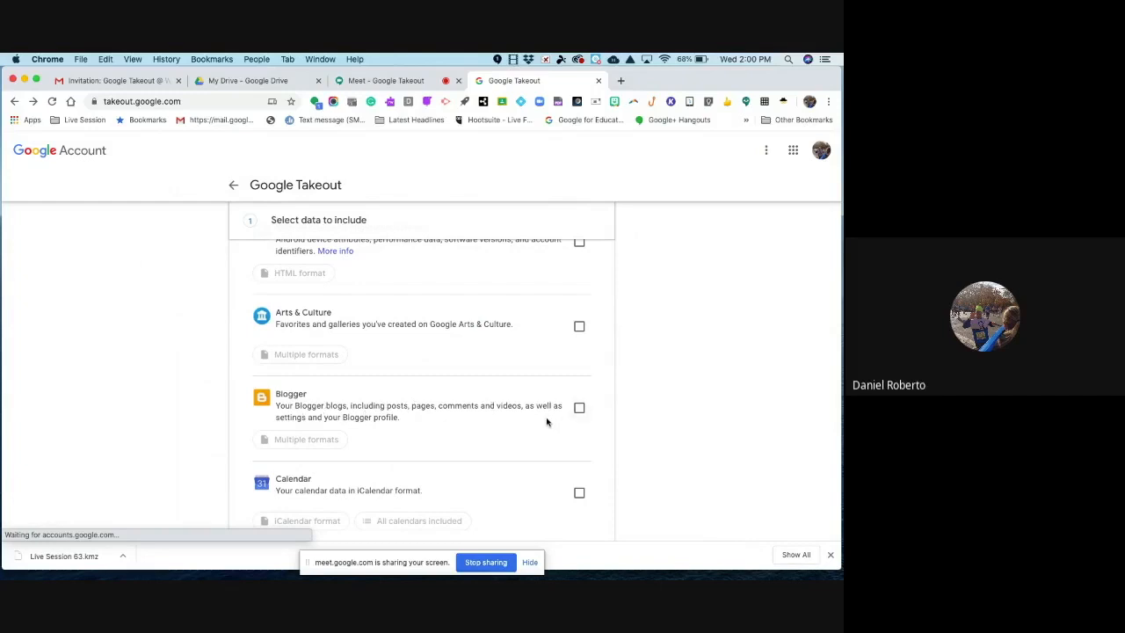
scroll(546, 422, "down", 3)
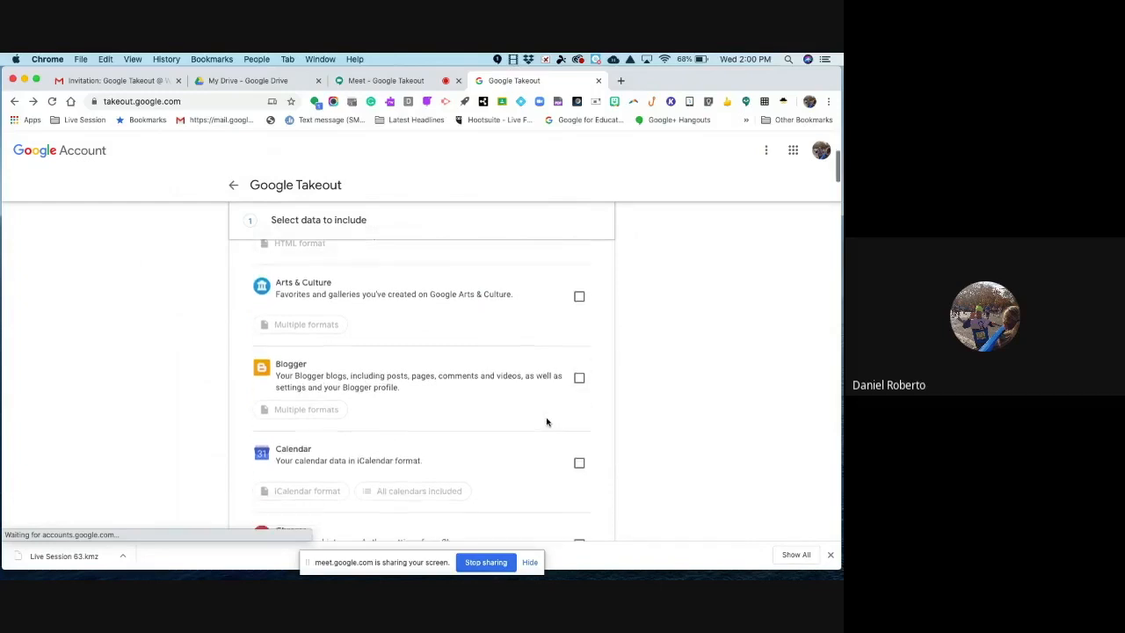
scroll(546, 422, "down", 2)
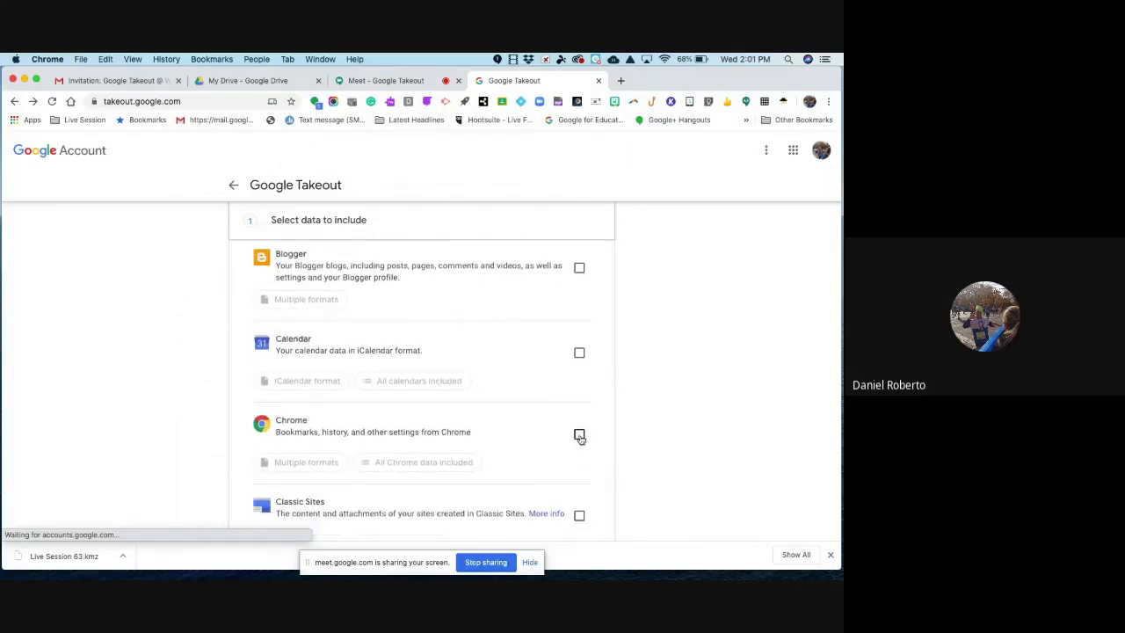
left_click(580, 437)
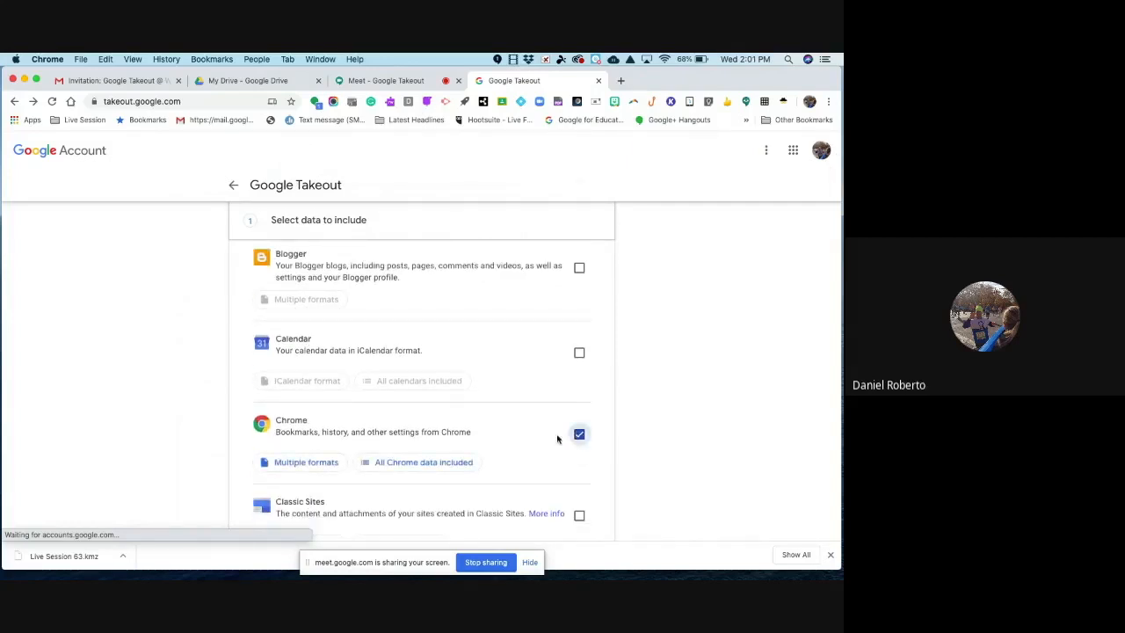
Step: Include the Drive files in the export
scroll(530, 448, "down", 3)
scroll(530, 447, "down", 2)
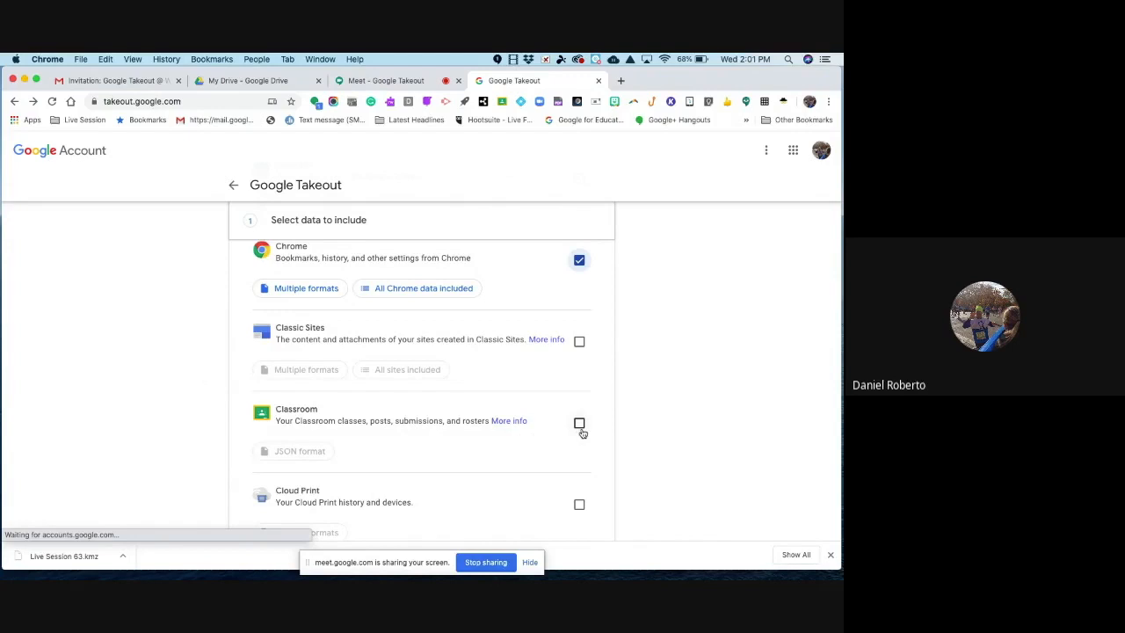
scroll(581, 430, "down", 3)
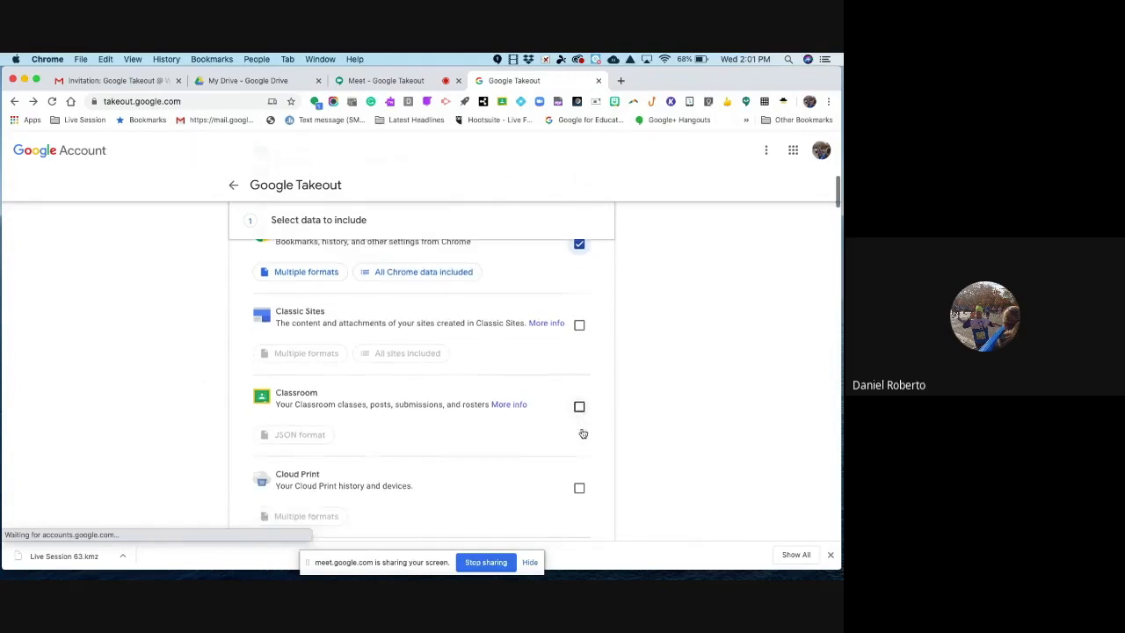
scroll(582, 433, "down", 6)
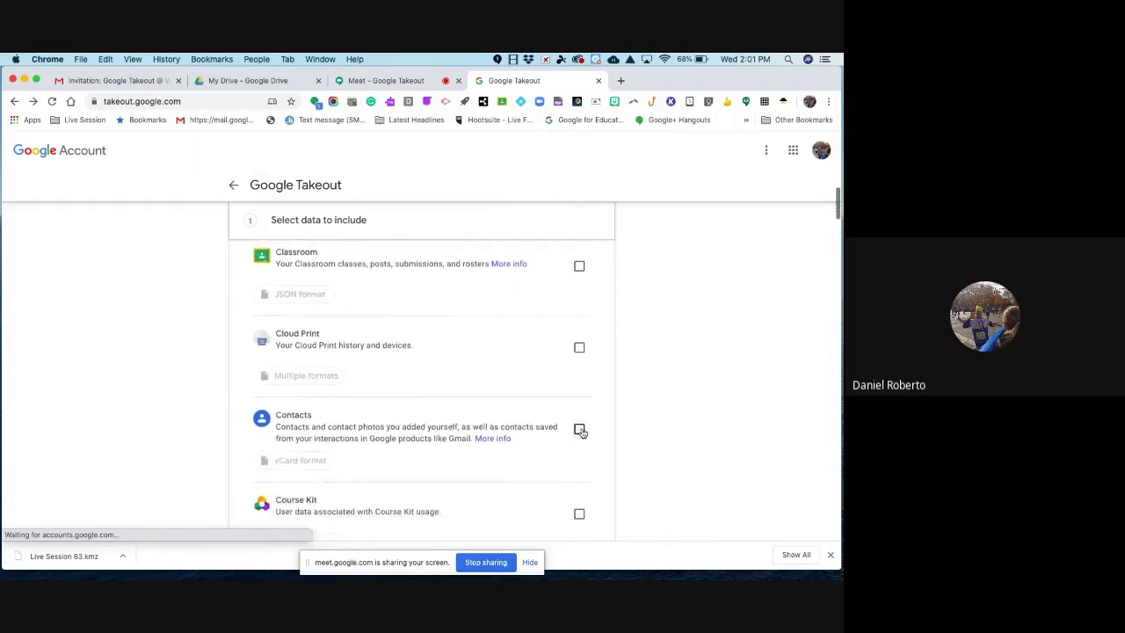
scroll(580, 431, "down", 10)
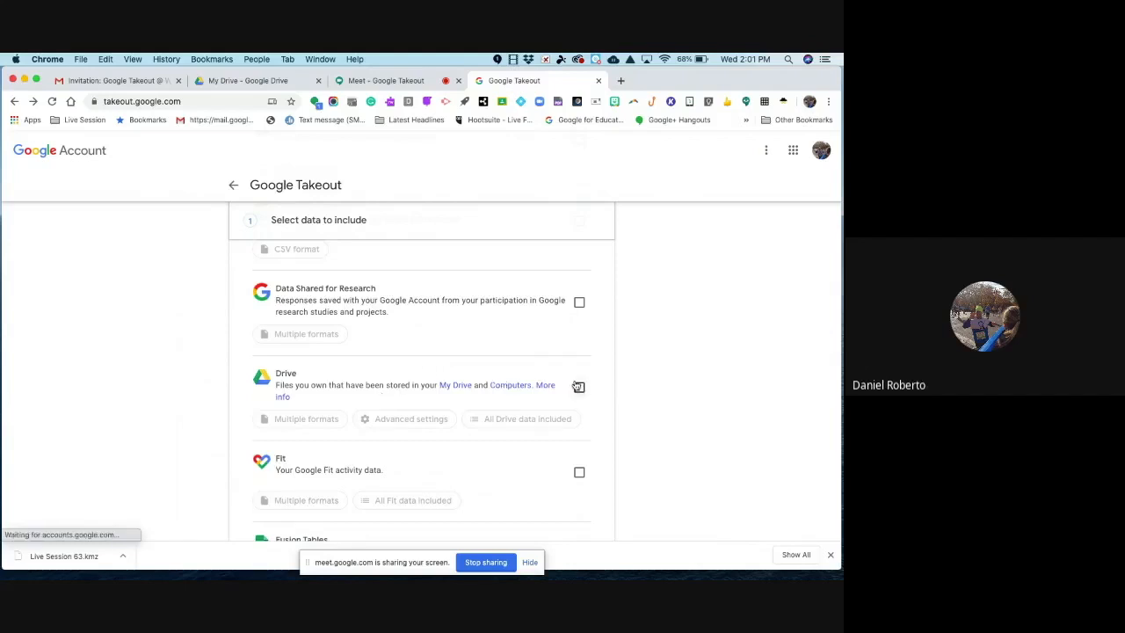
left_click(578, 388)
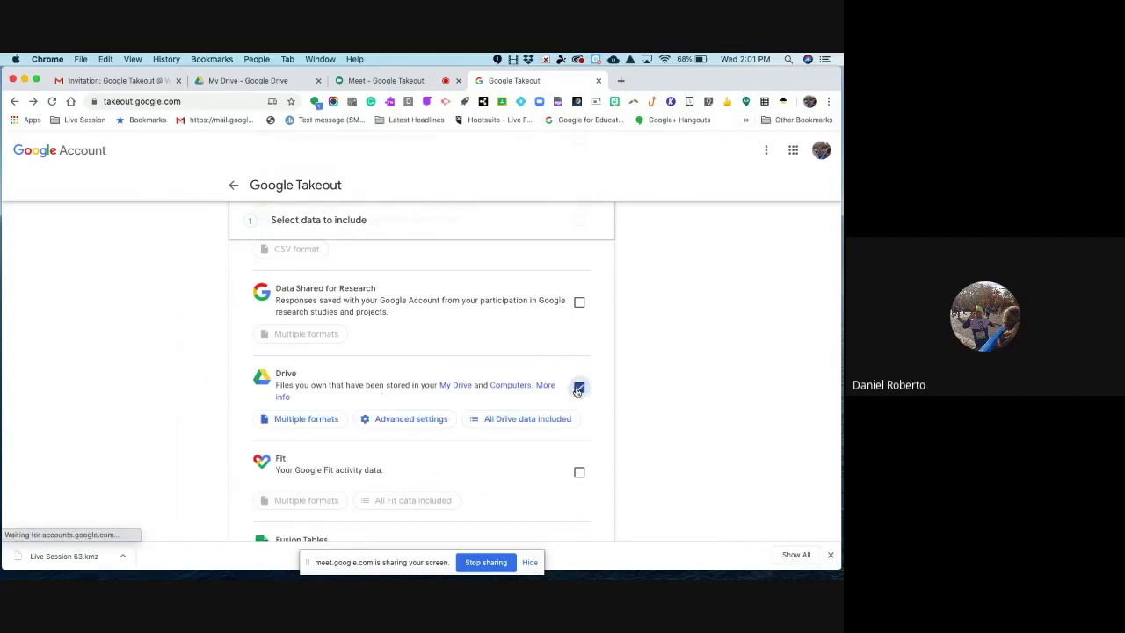
Step: Examine the products listed after Drive, through Google Photos, Groups, Keep, Mail and Maps, for data worth exporting
scroll(577, 392, "down", 1)
scroll(577, 392, "down", 3)
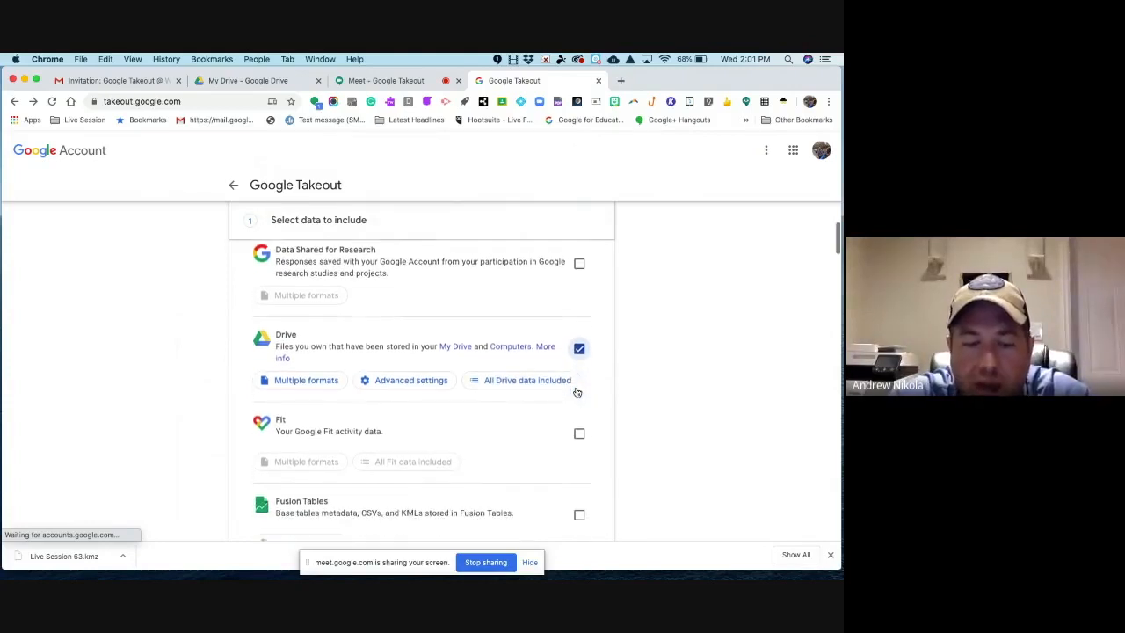
scroll(577, 392, "down", 4)
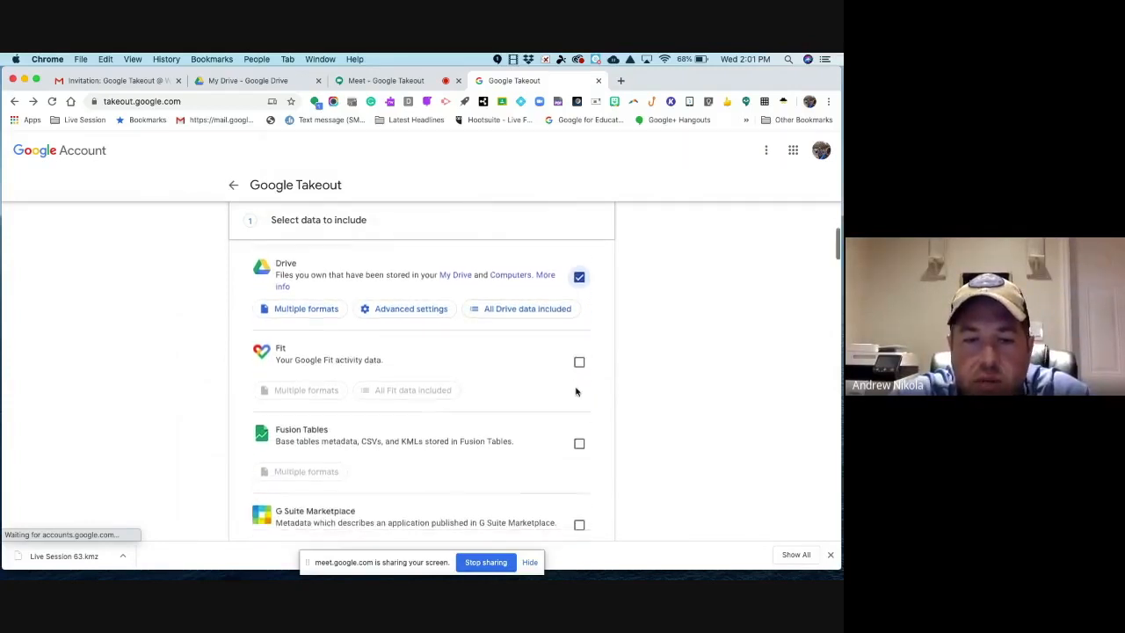
scroll(576, 392, "down", 7)
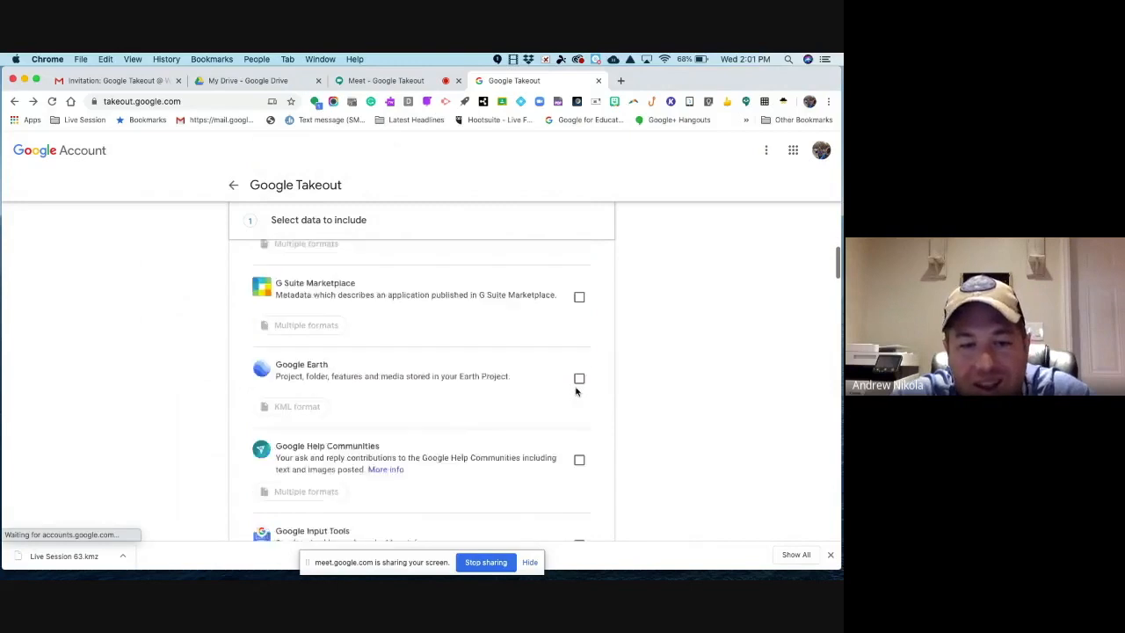
scroll(576, 392, "down", 8)
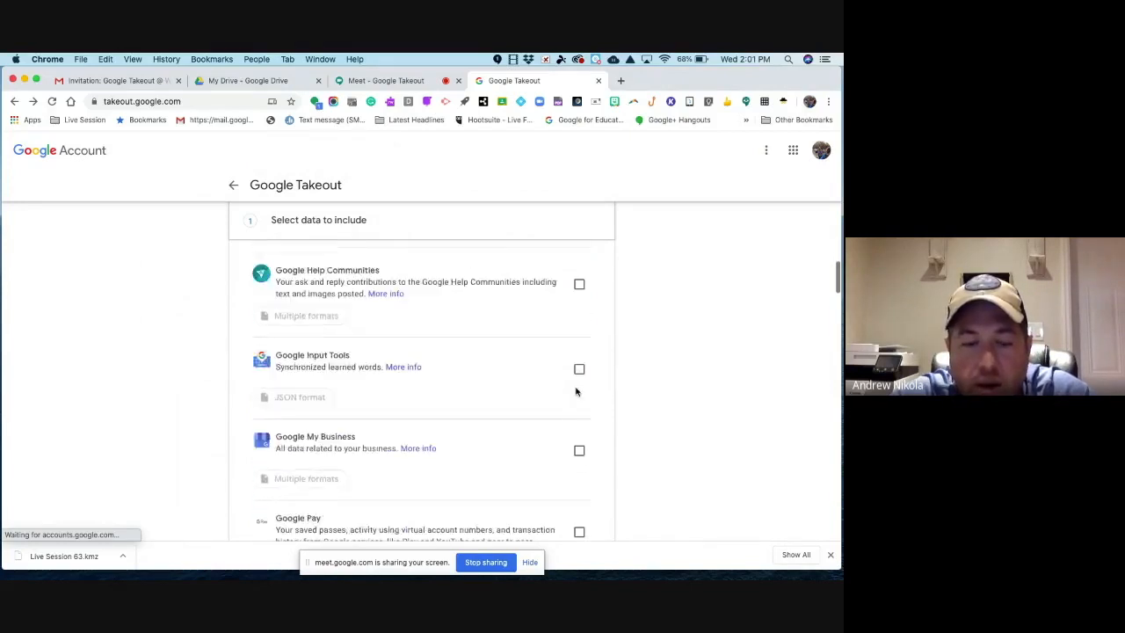
scroll(577, 392, "down", 3)
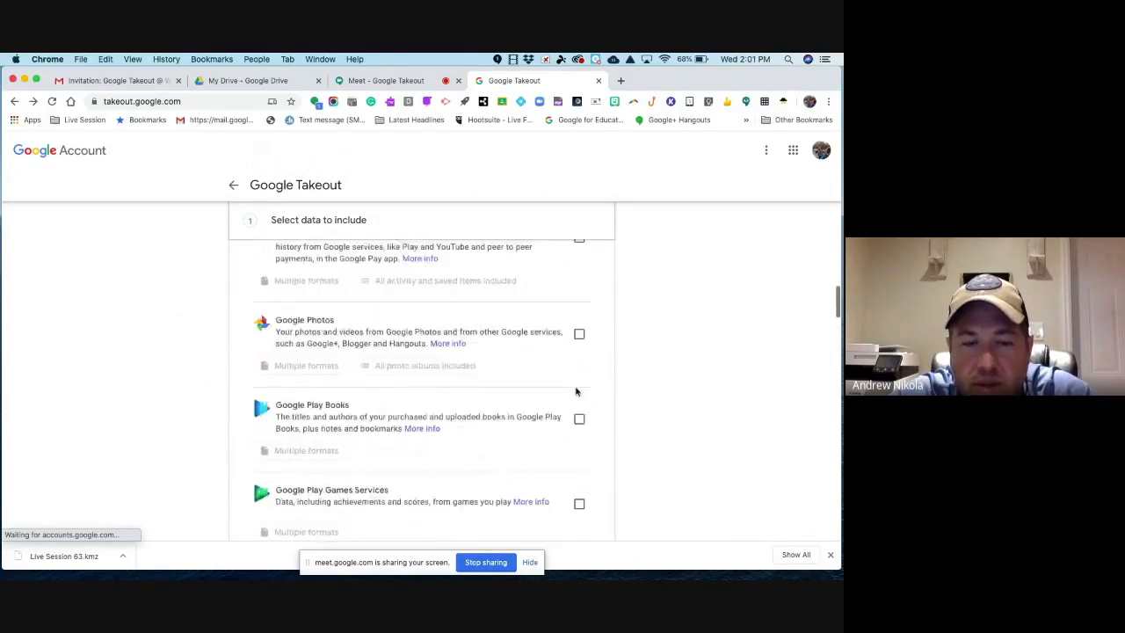
scroll(577, 393, "down", 4)
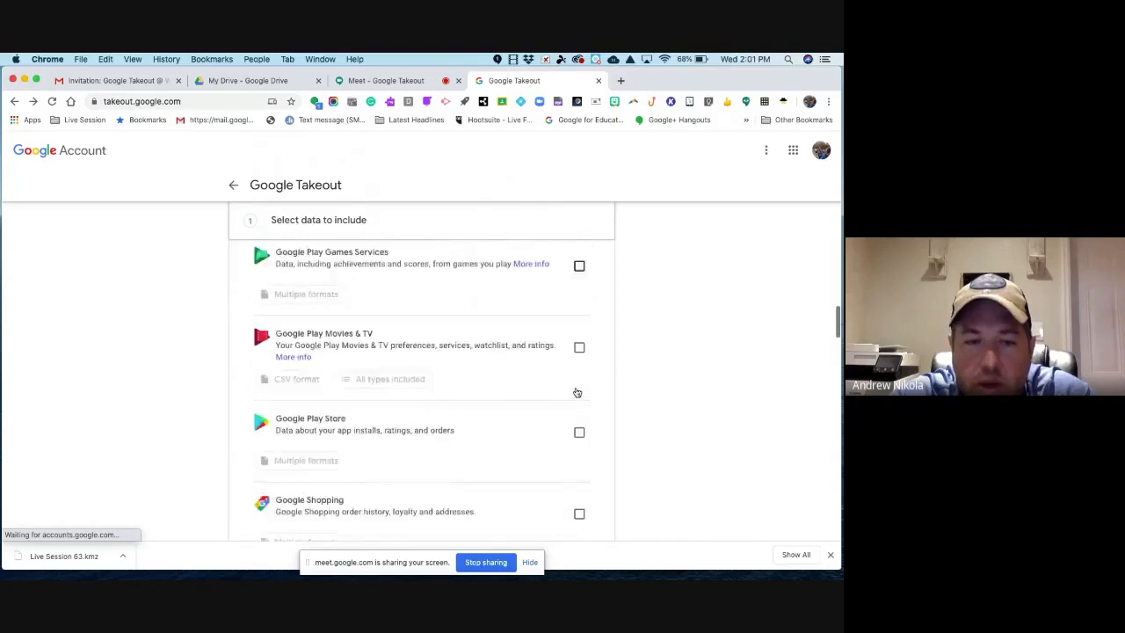
scroll(576, 392, "down", 4)
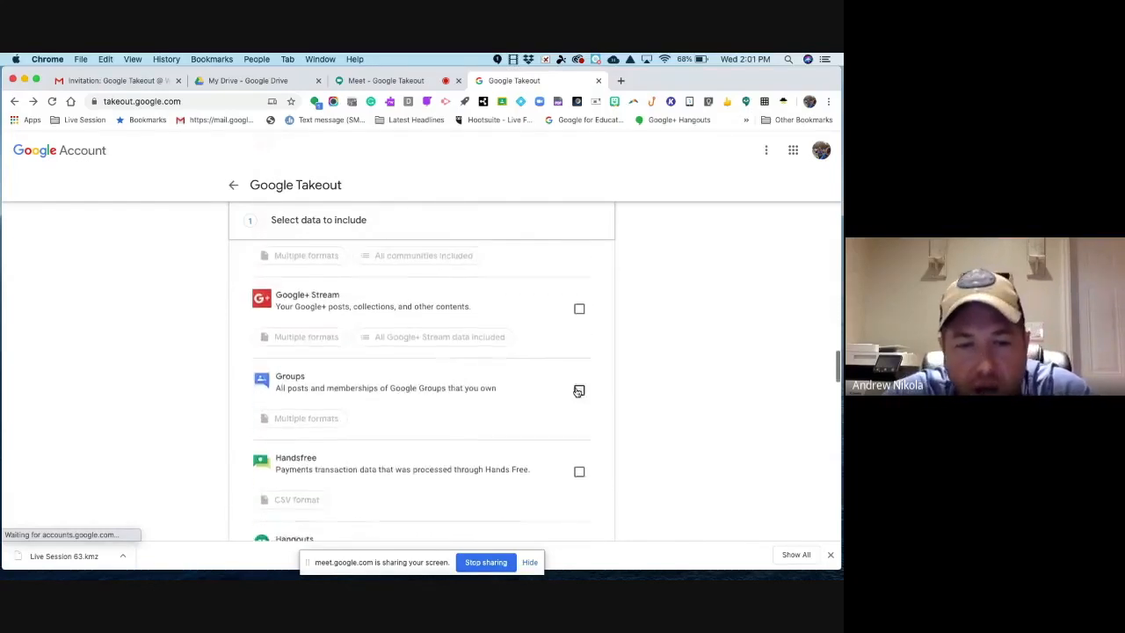
scroll(575, 390, "down", 3)
scroll(576, 390, "down", 4)
scroll(578, 390, "down", 4)
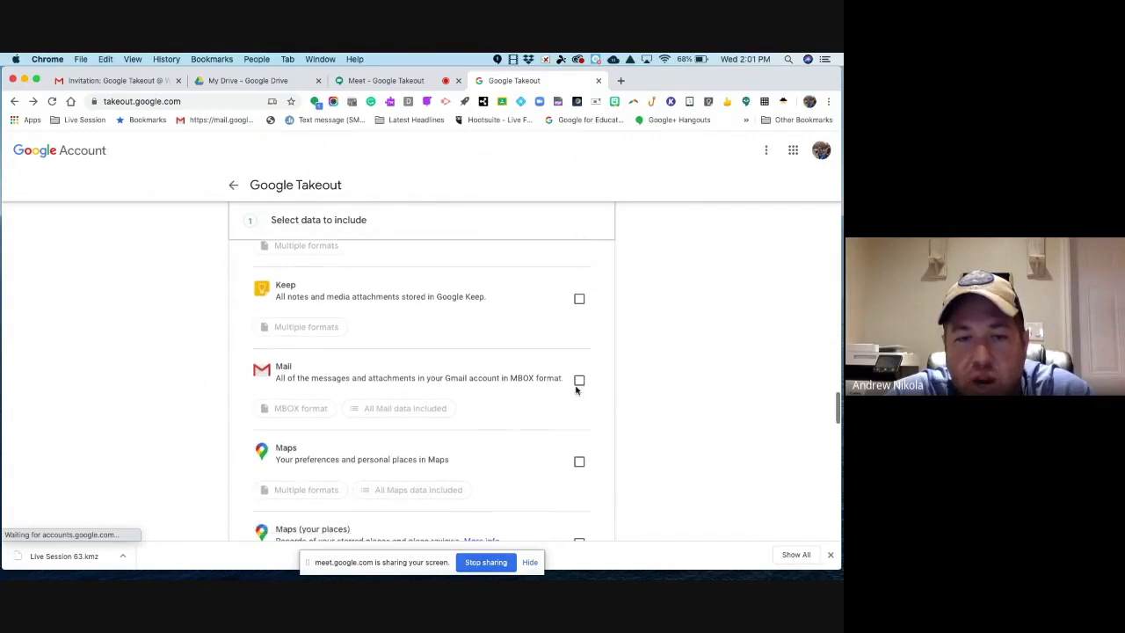
scroll(576, 390, "down", 1)
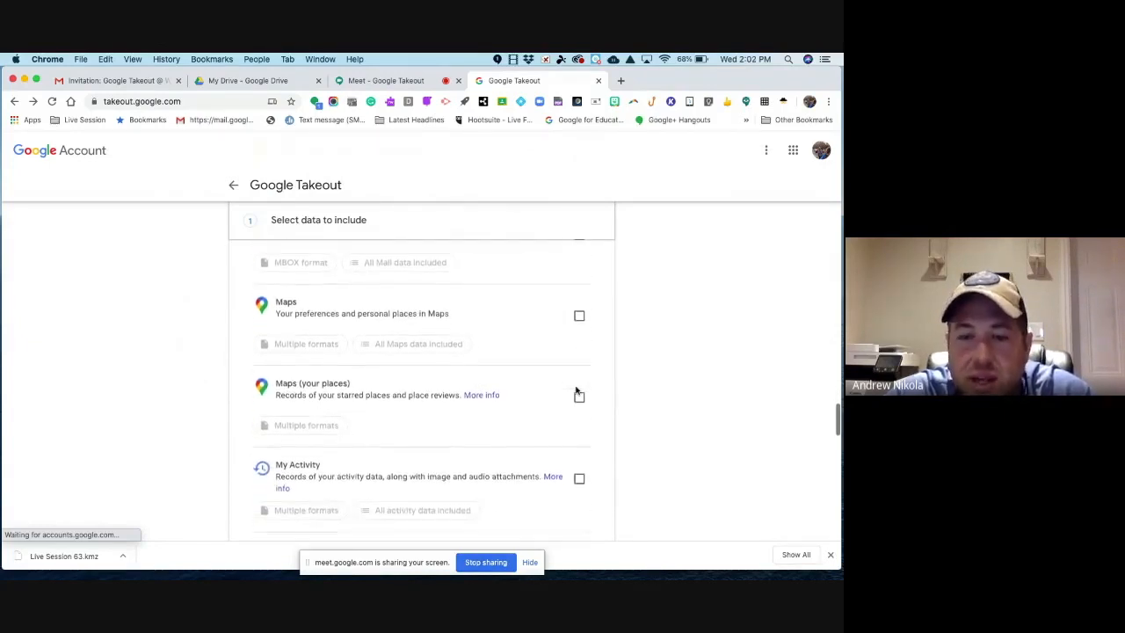
scroll(576, 390, "up", 2)
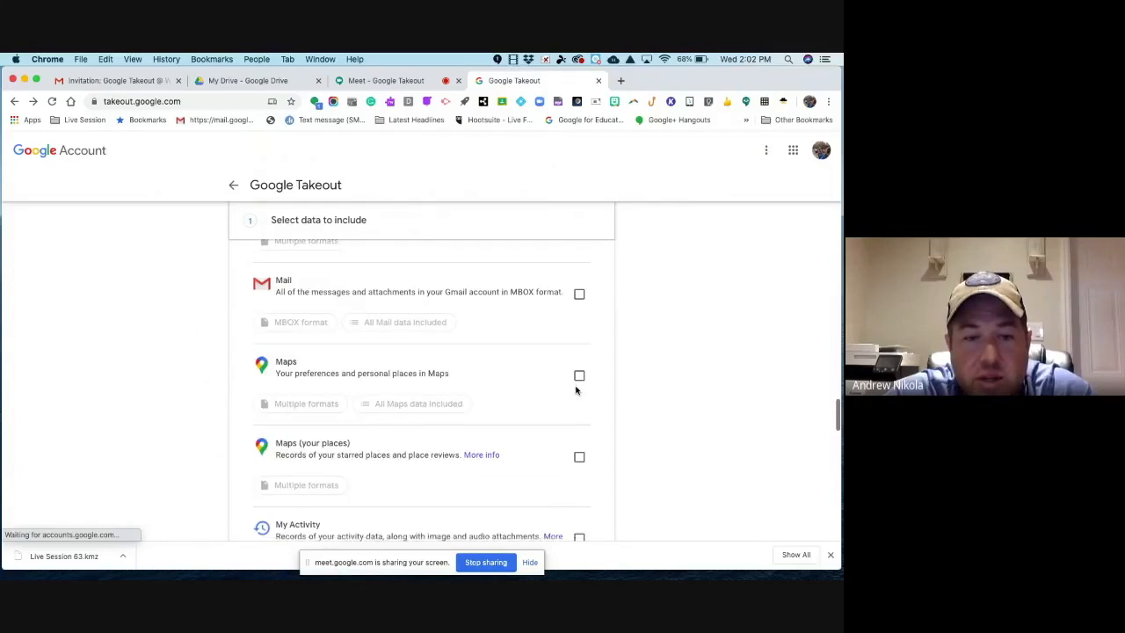
Step: Finish the product selection at the end of the list and proceed to the file type, frequency and destination settings
scroll(576, 390, "down", 4)
scroll(576, 390, "down", 10)
scroll(575, 390, "down", 16)
scroll(575, 390, "down", 18)
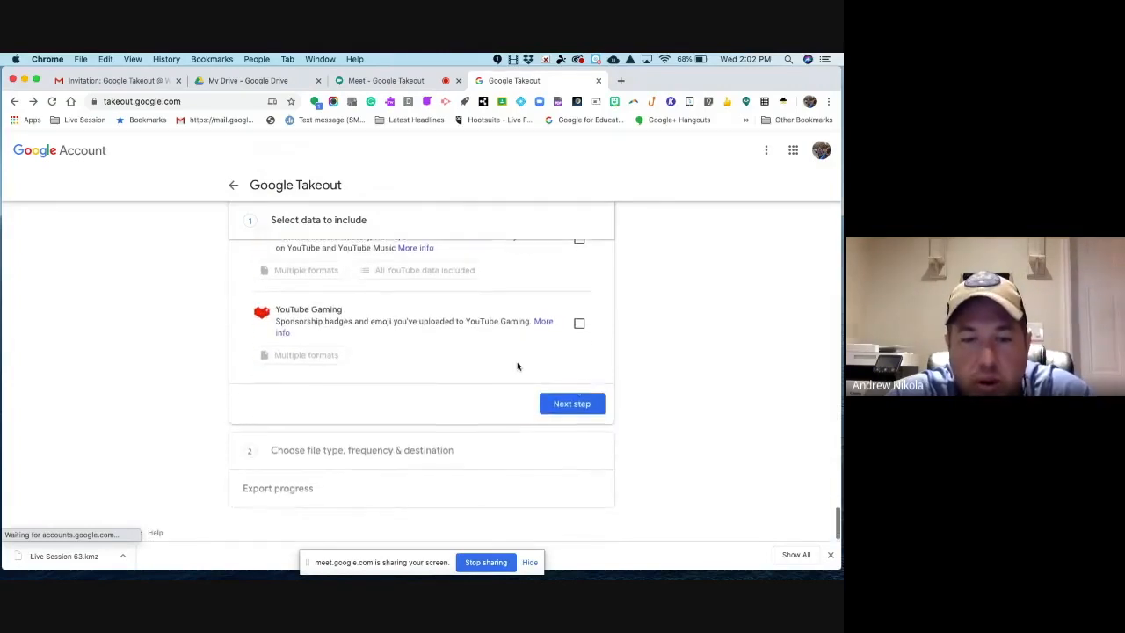
left_click(570, 405)
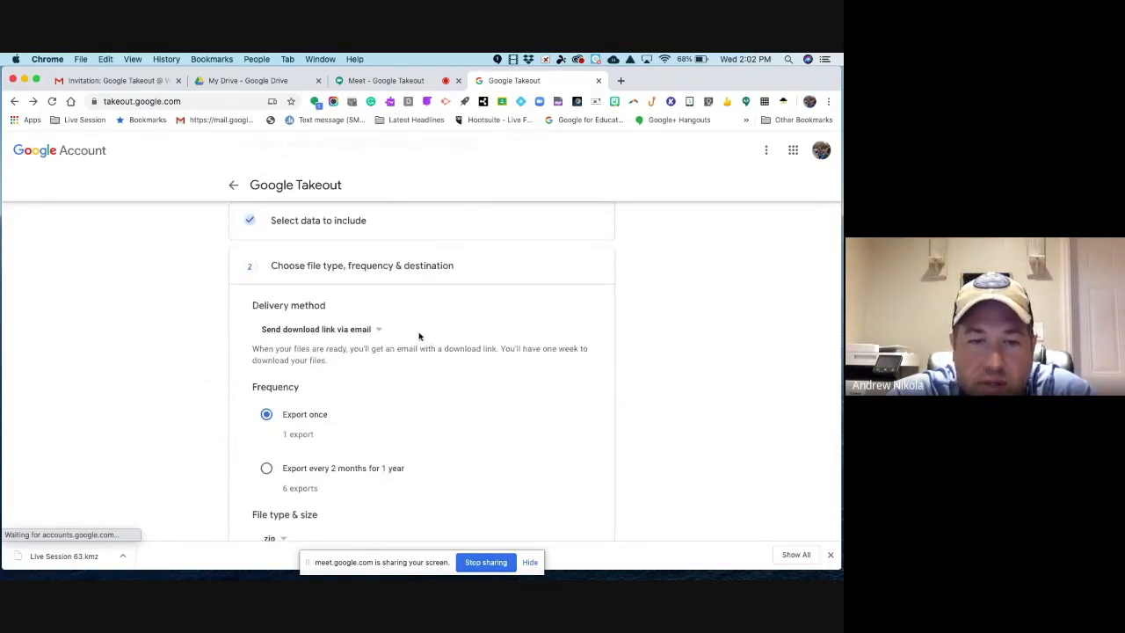
Step: Review the available delivery methods for the export without choosing a different one
scroll(495, 367, "down", 1)
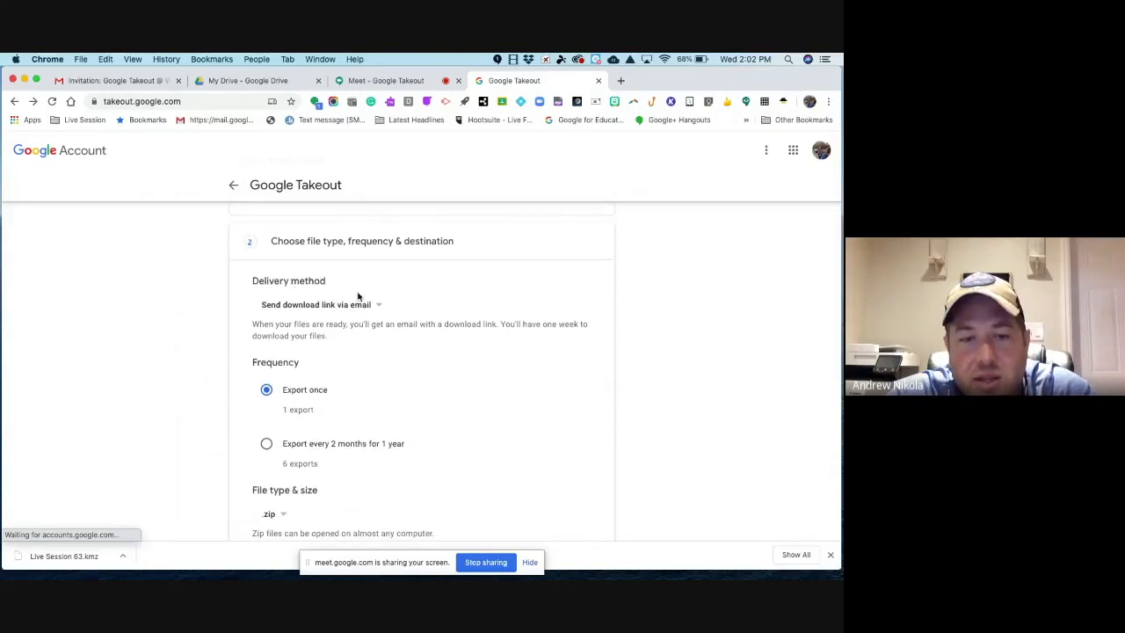
left_click(382, 308)
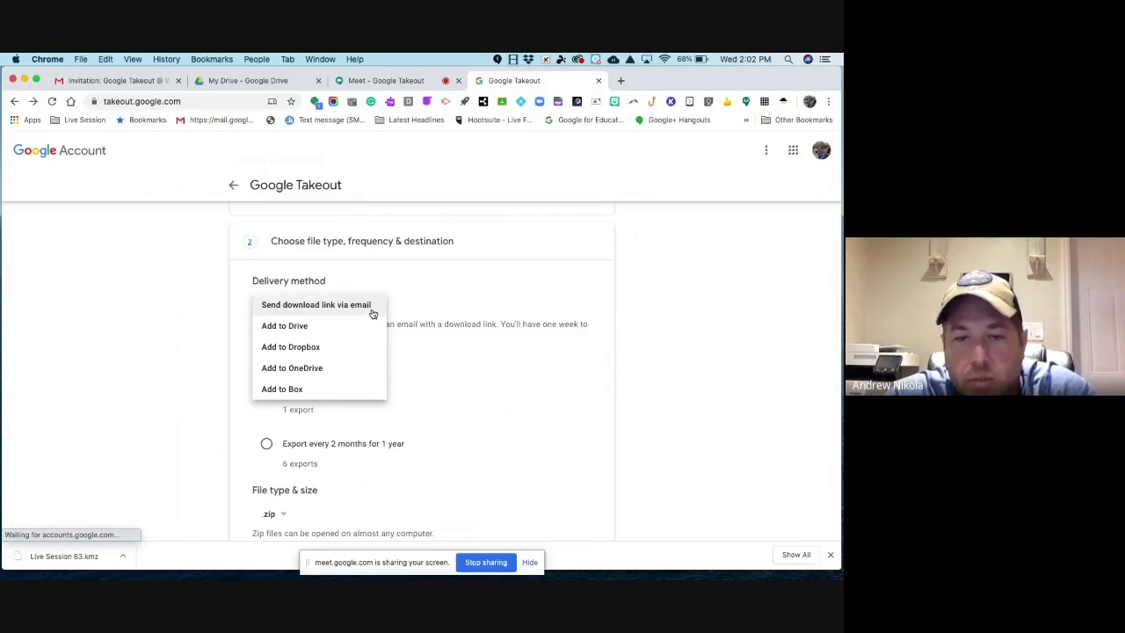
left_click(447, 382)
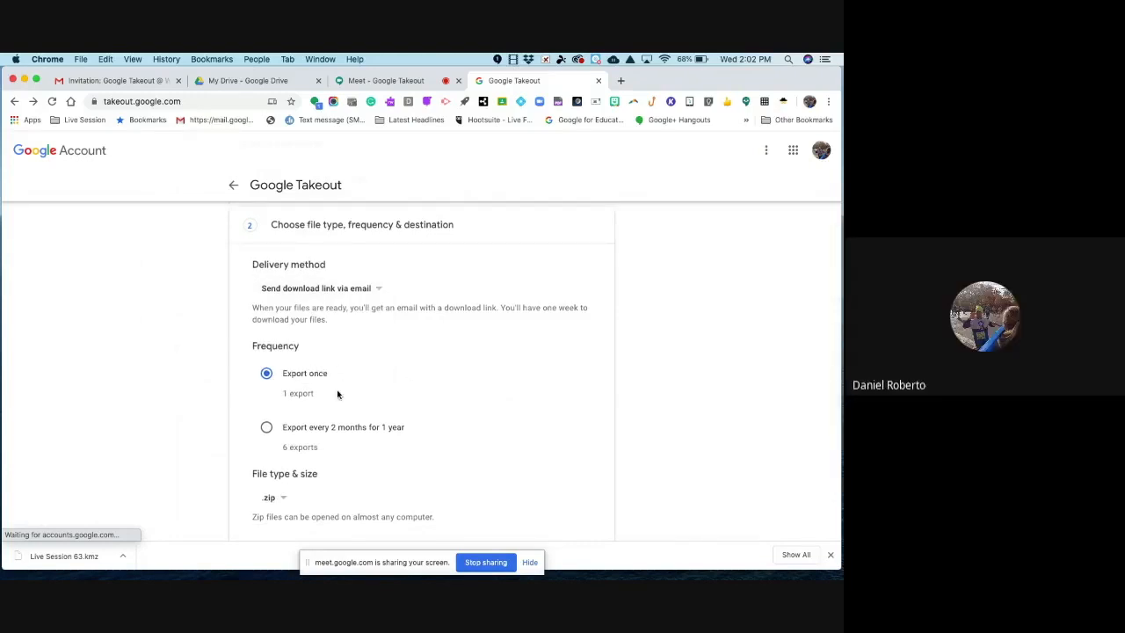
Step: Choose .zip as the export's file type and 2 GB as the size above which it is split
scroll(398, 384, "down", 1)
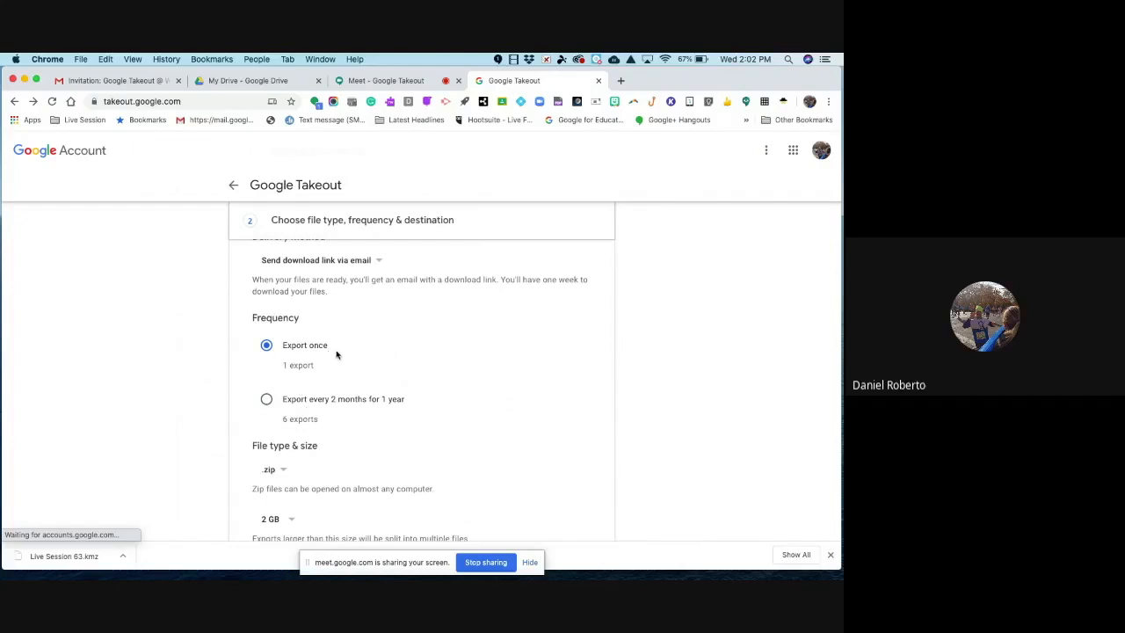
scroll(341, 355, "down", 1)
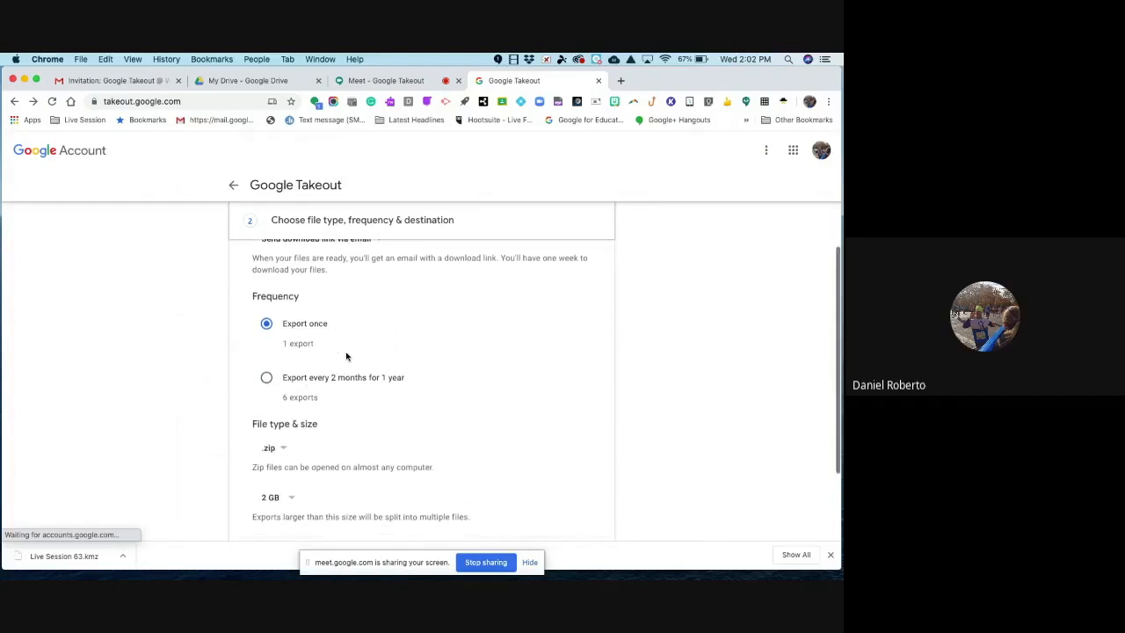
scroll(346, 356, "down", 3)
left_click(282, 358)
left_click(267, 358)
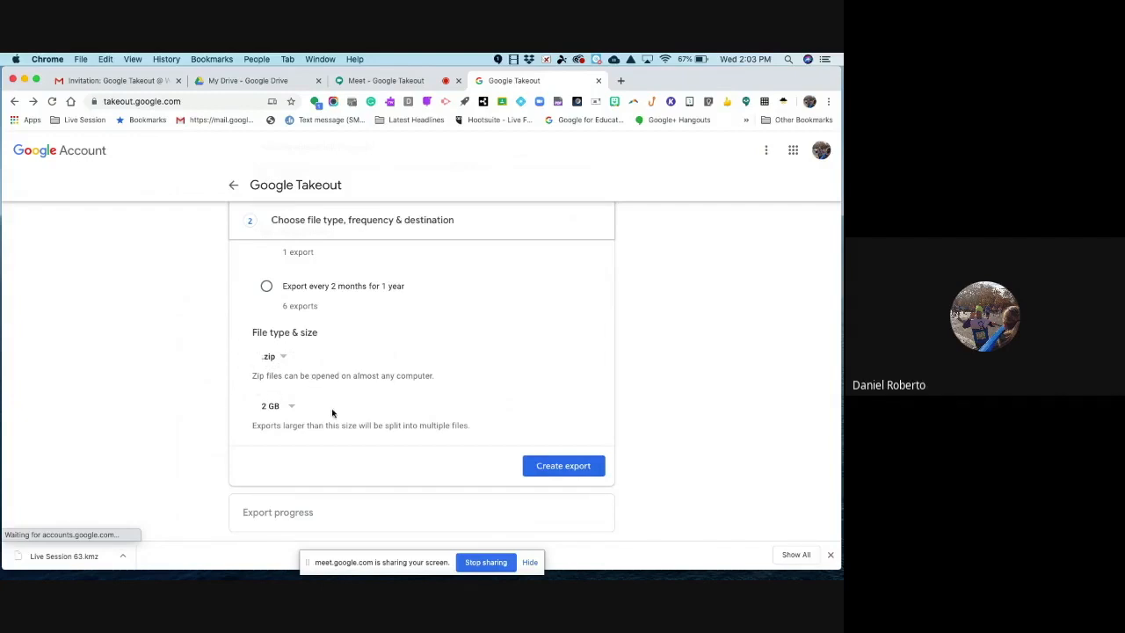
scroll(331, 412, "down", 1)
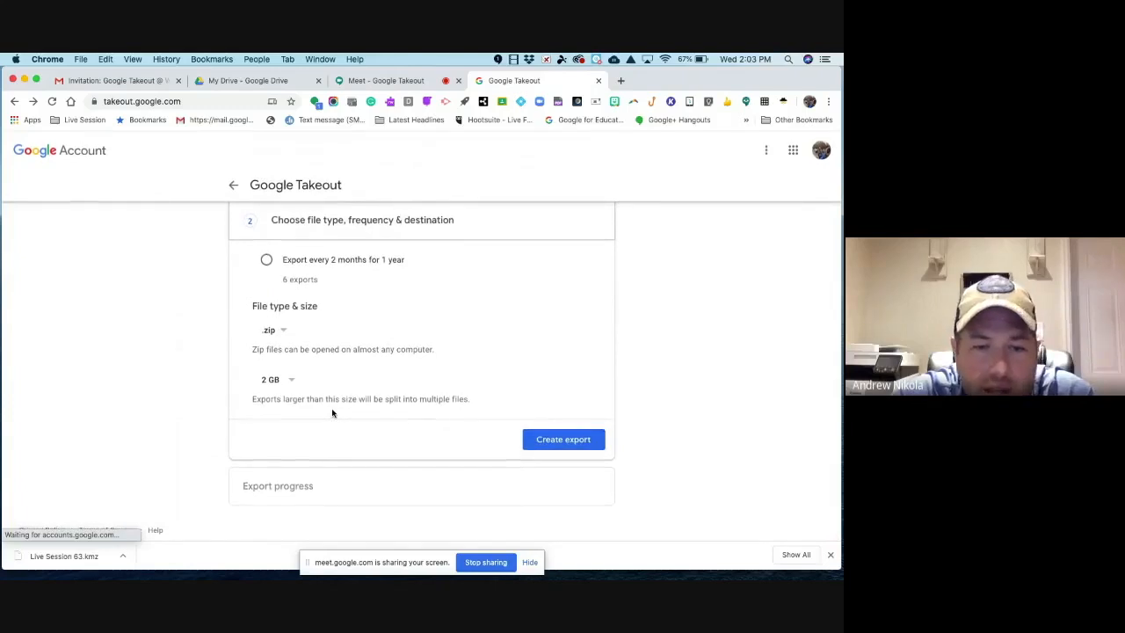
left_click(293, 384)
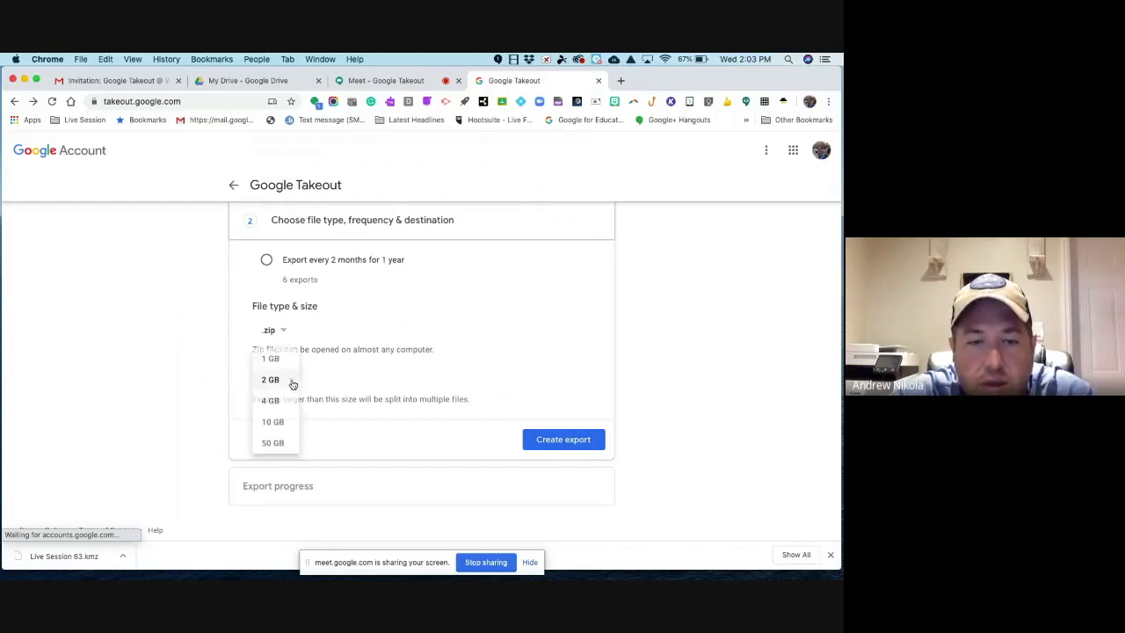
left_click(292, 384)
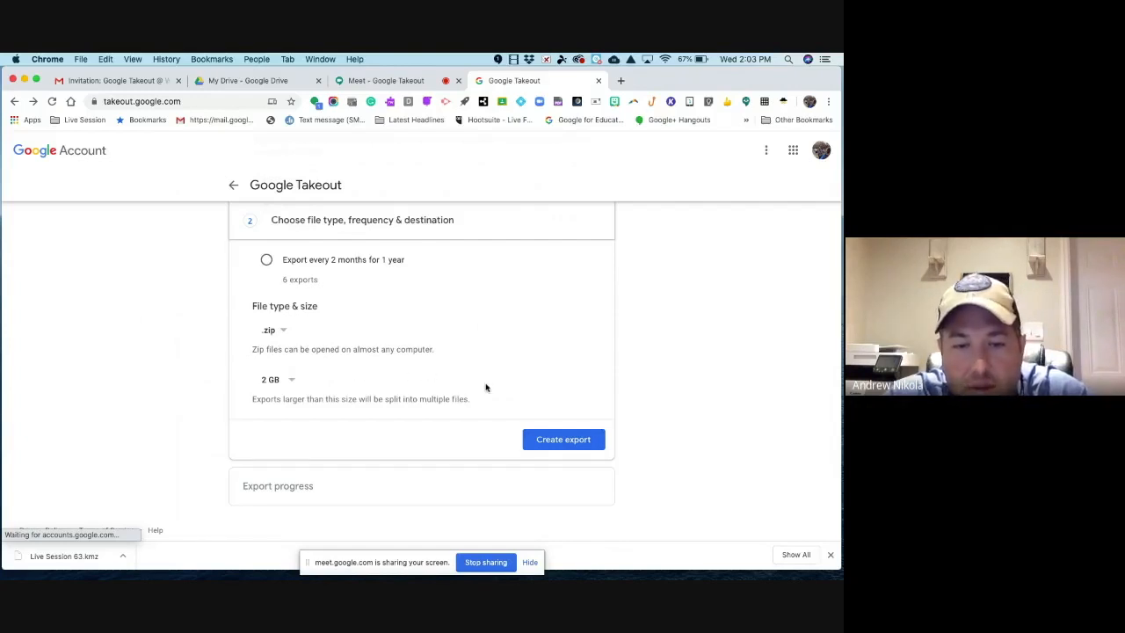
Step: Set the export's delivery method to Add to Drive
scroll(486, 387, "up", 2)
scroll(486, 387, "up", 2)
scroll(487, 388, "down", 3)
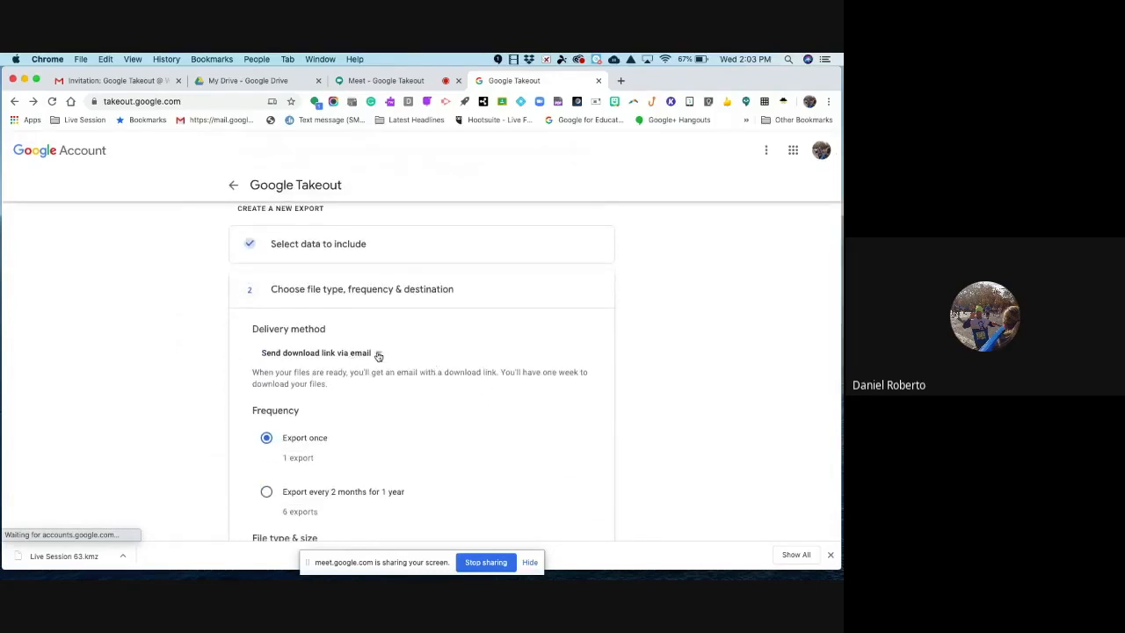
left_click(379, 356)
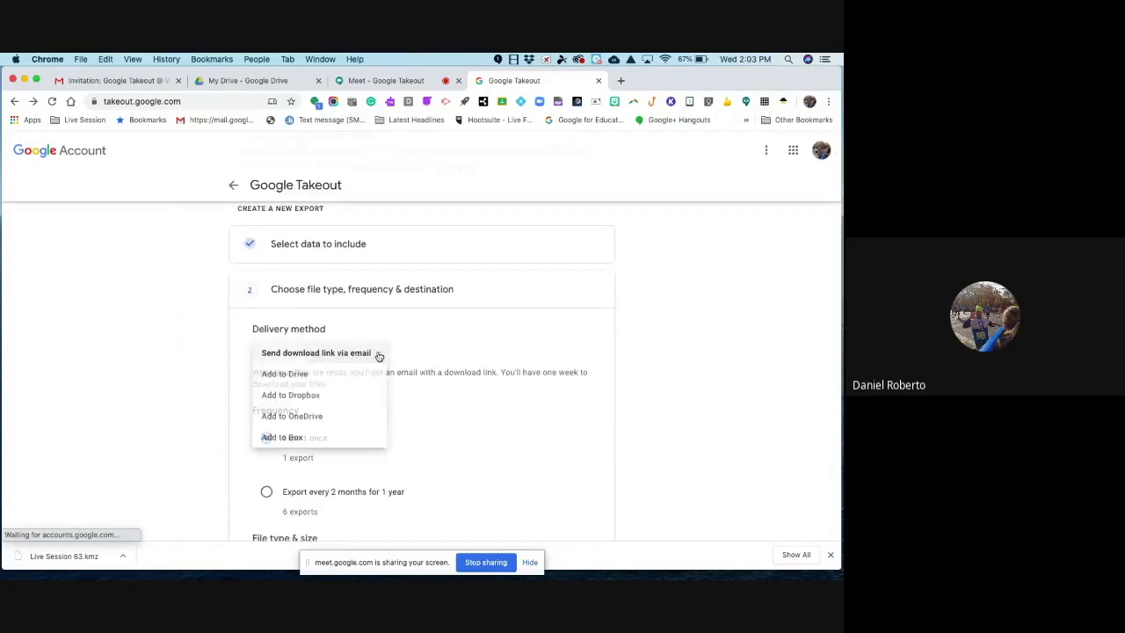
left_click(332, 378)
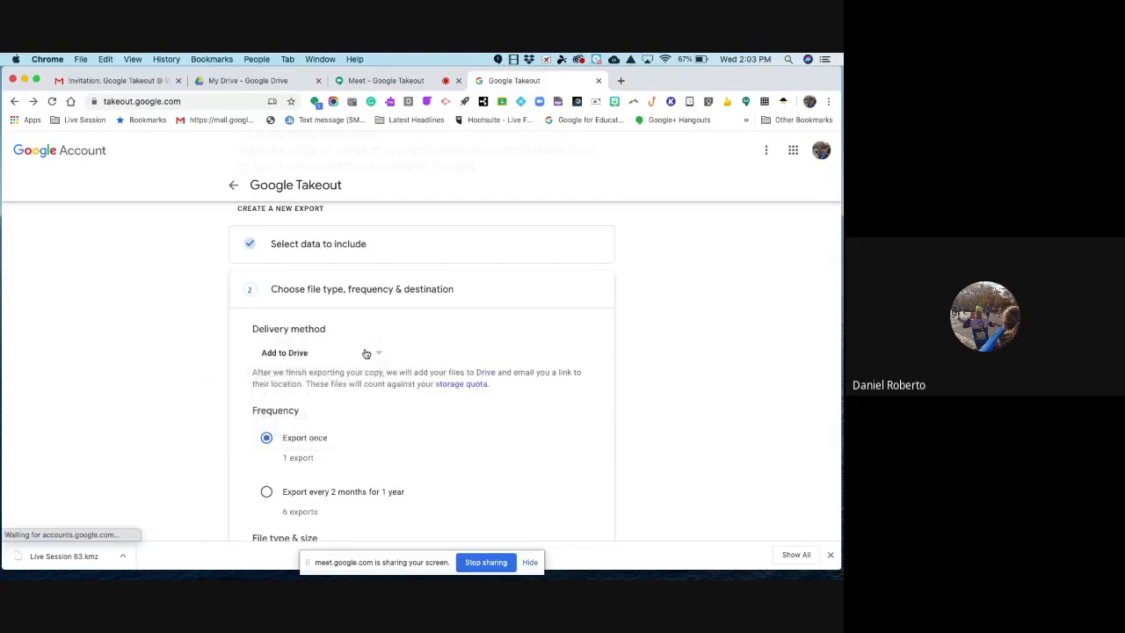
left_click(384, 353)
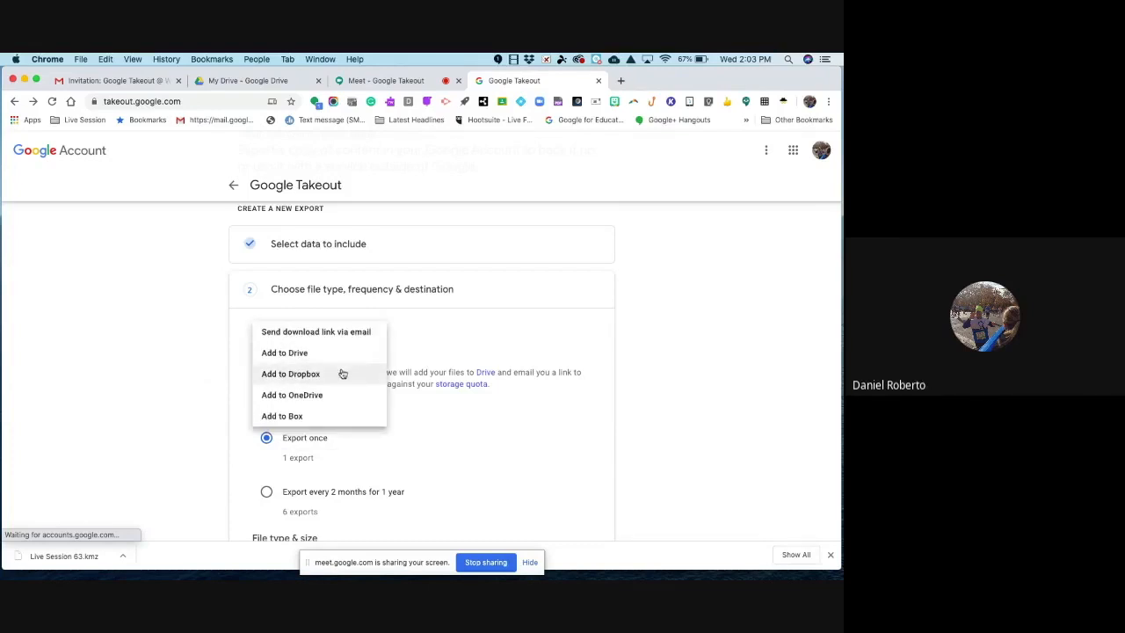
left_click(345, 361)
scroll(464, 395, "down", 5)
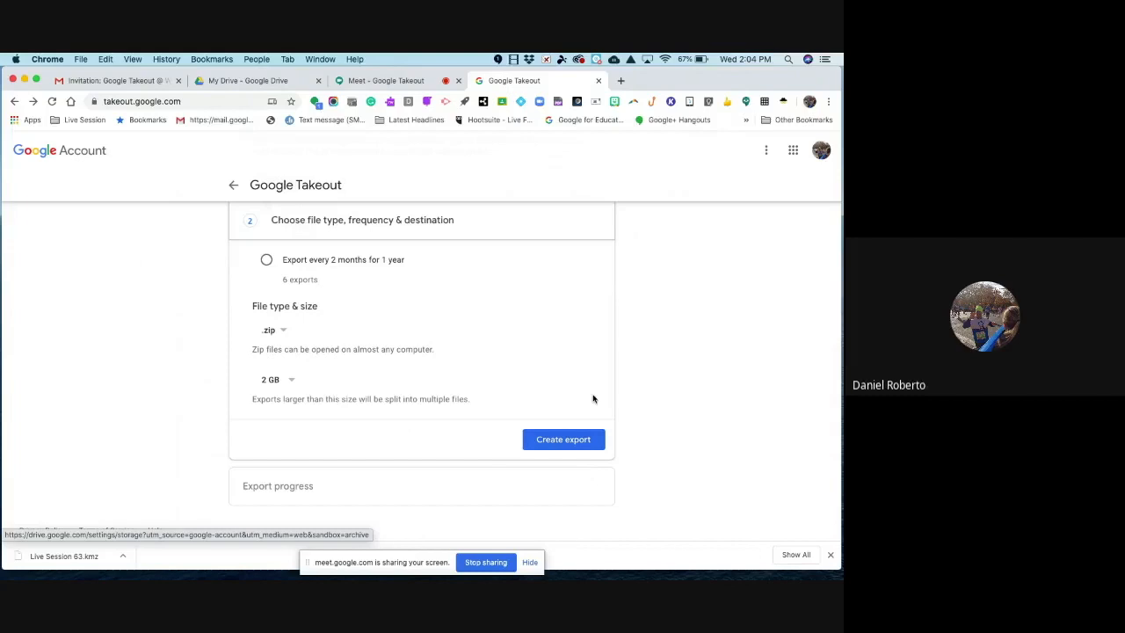
scroll(642, 373, "up", 5)
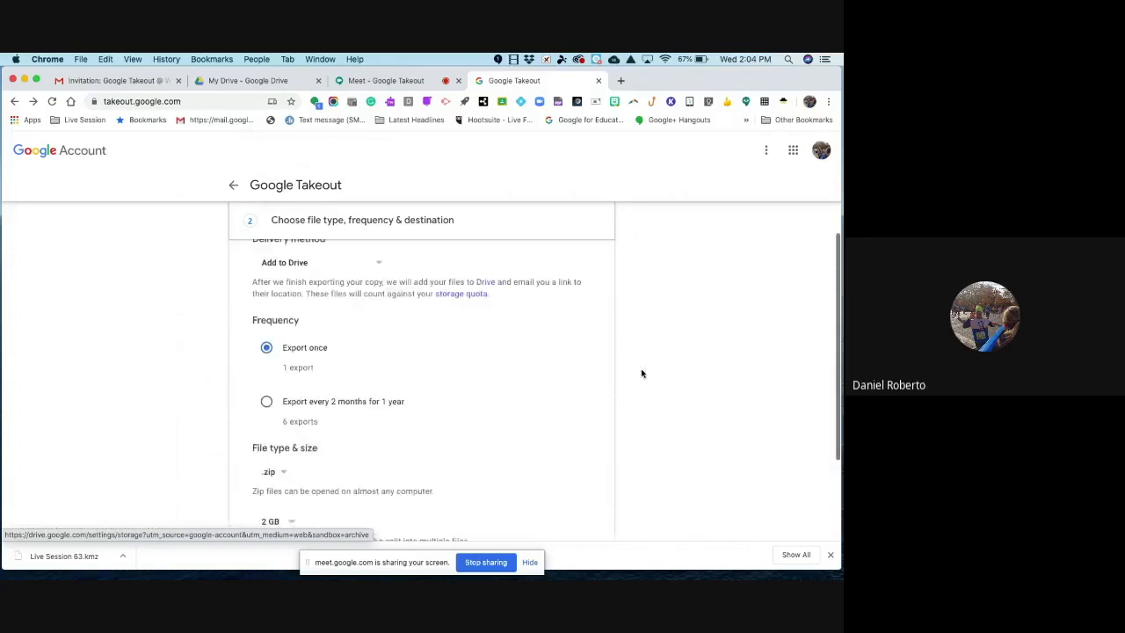